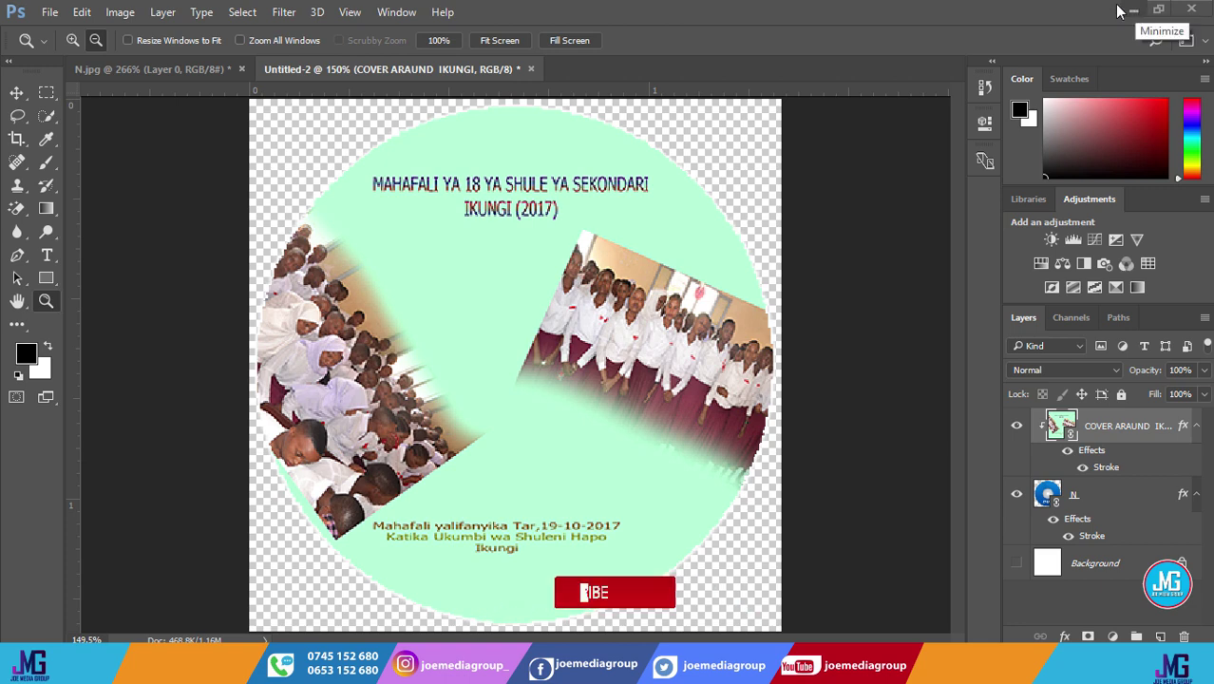
# - Open the File menu with the finished circular Ikungi 2017 label on screen
pyautogui.click(49, 12)
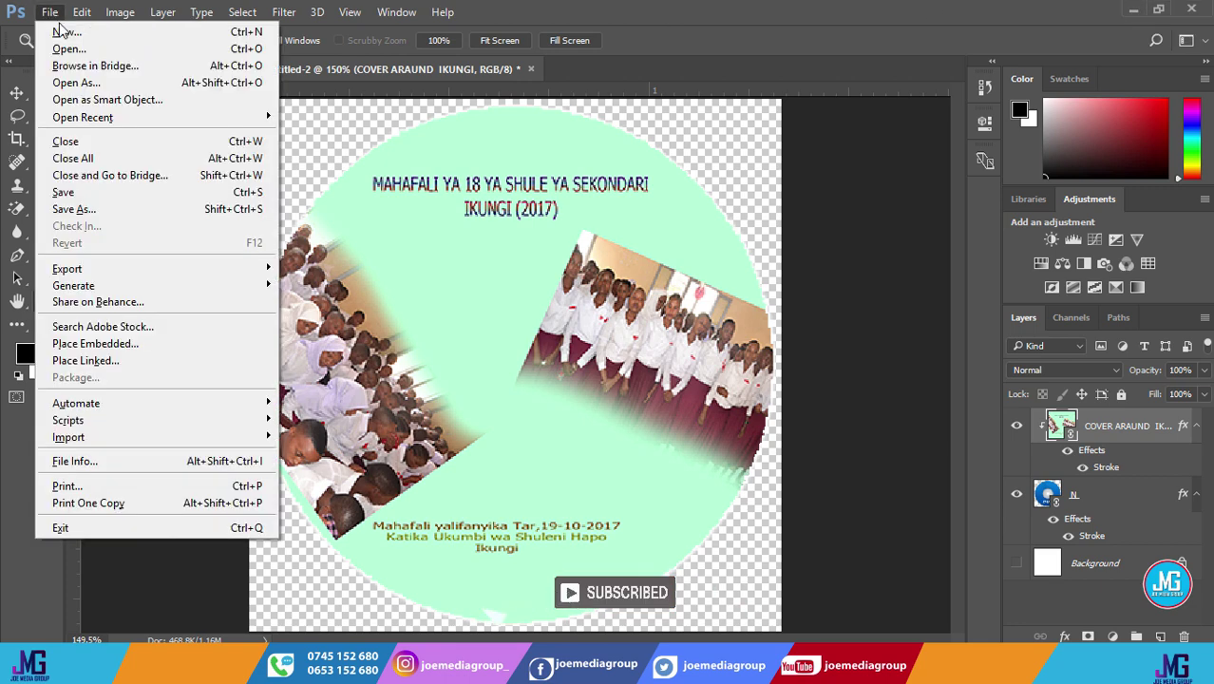
# - Create a 400 × 400 px, 300 ppi CMYK document named DVD ROUND, fitted to the window
pyautogui.click(55, 18)
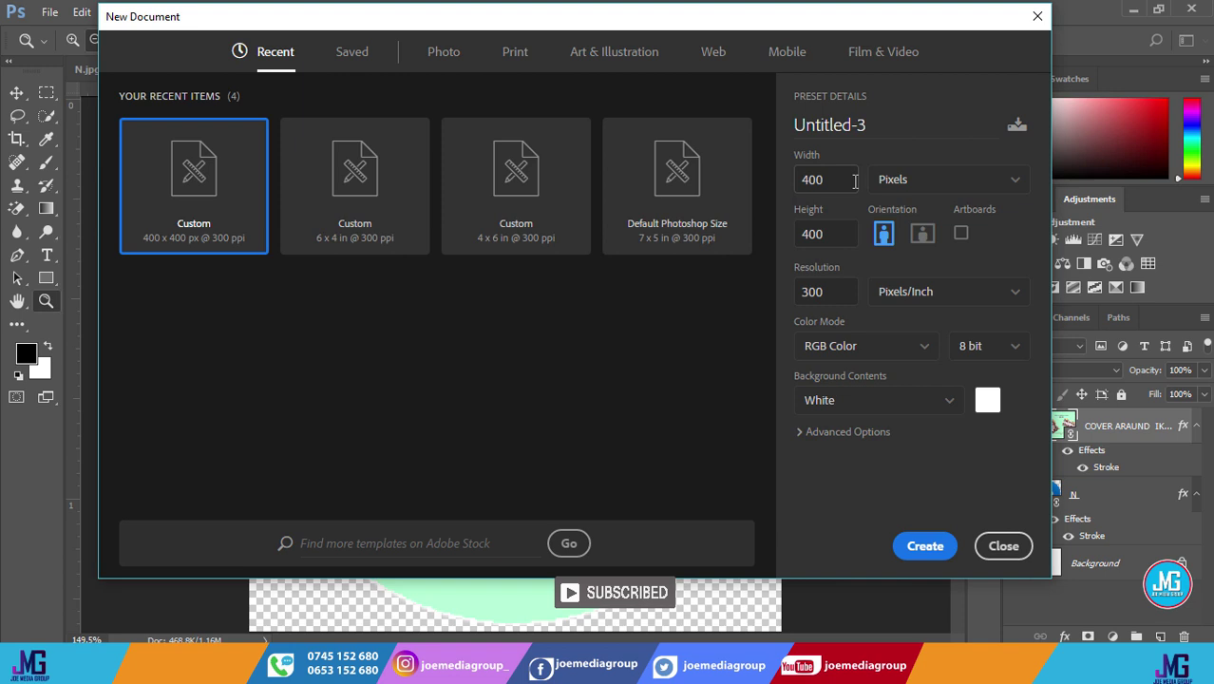
pyautogui.click(833, 180)
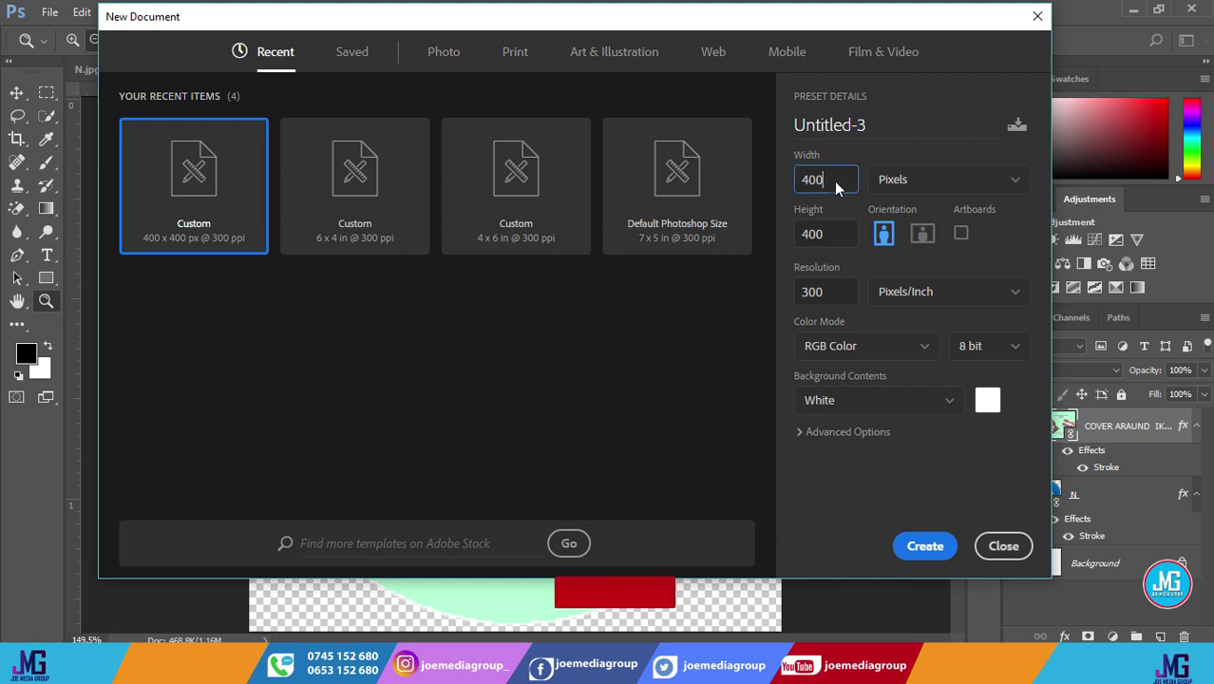
pyautogui.moveTo(834, 180); pyautogui.dragTo(809, 182)
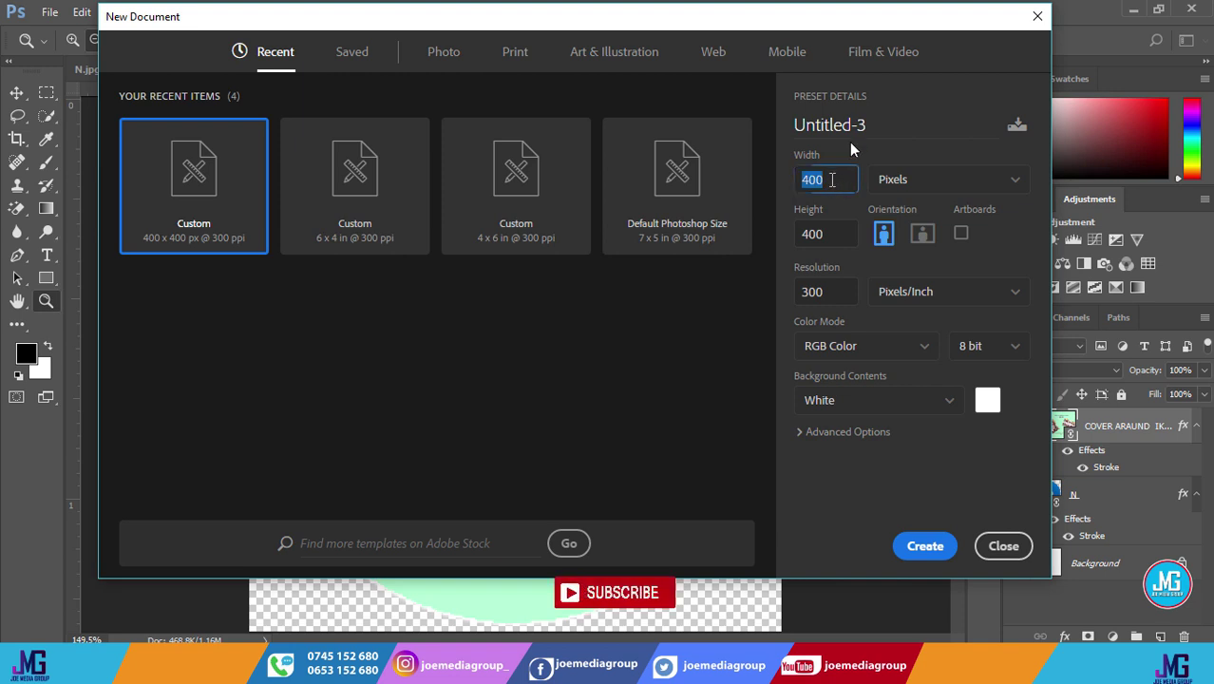
pyautogui.doubleClick(810, 181)
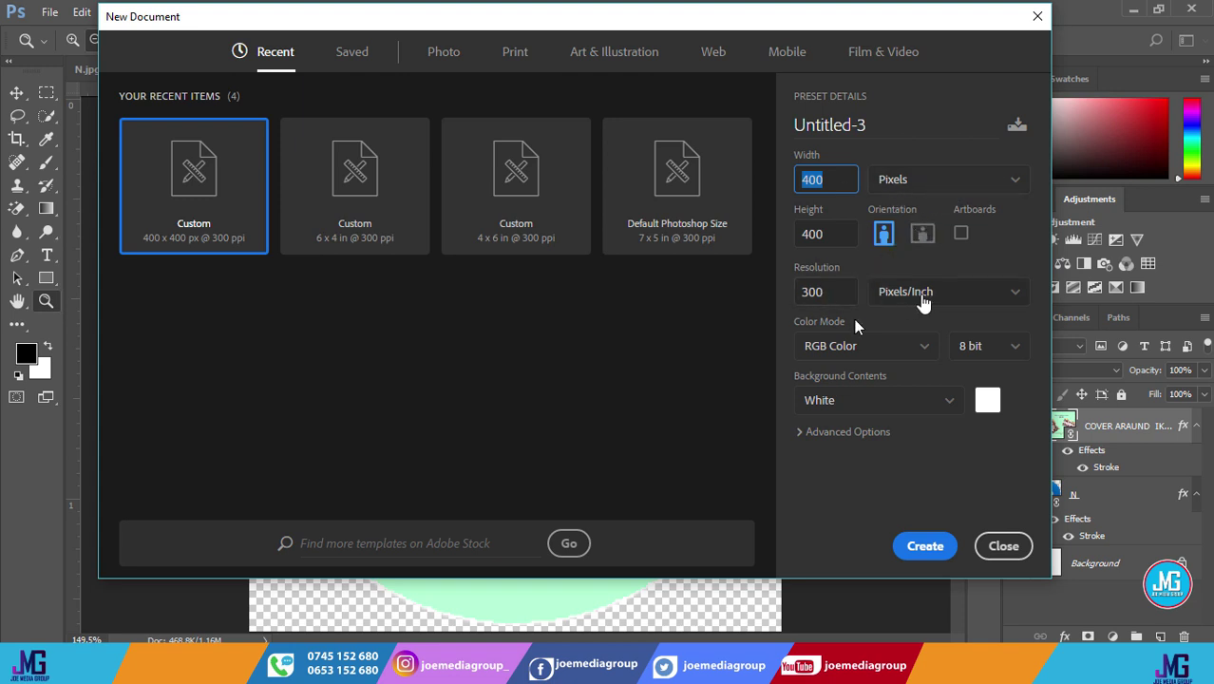
pyautogui.click(909, 346)
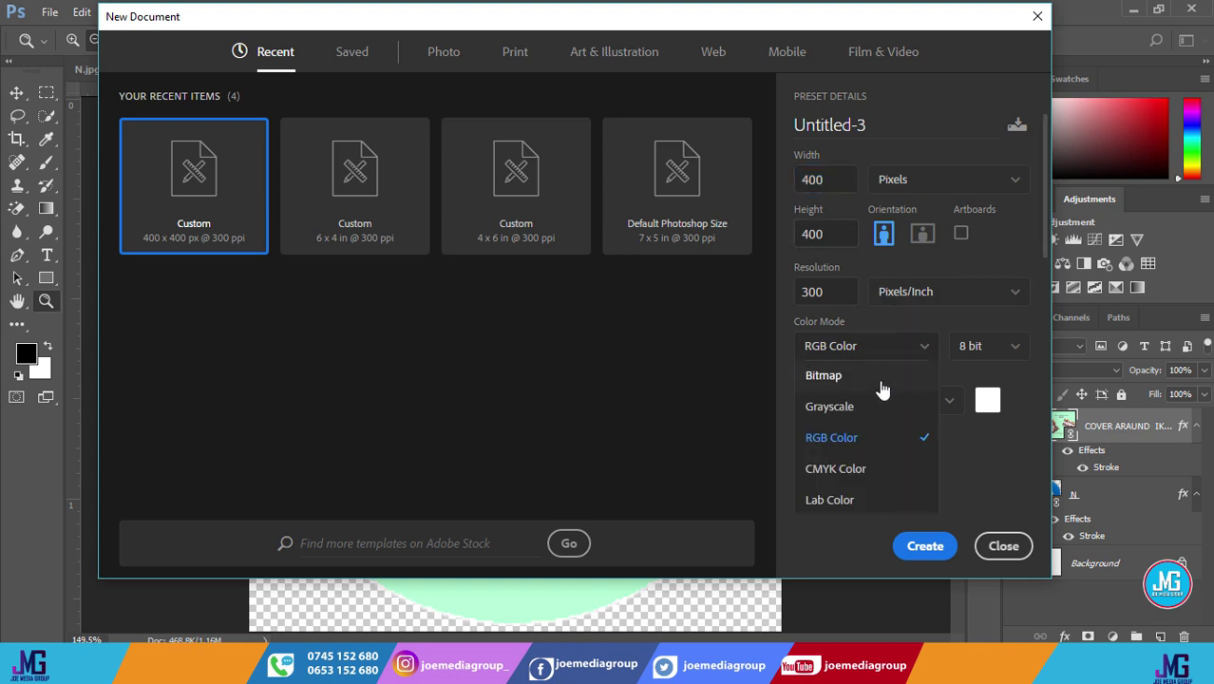
pyautogui.click(855, 470)
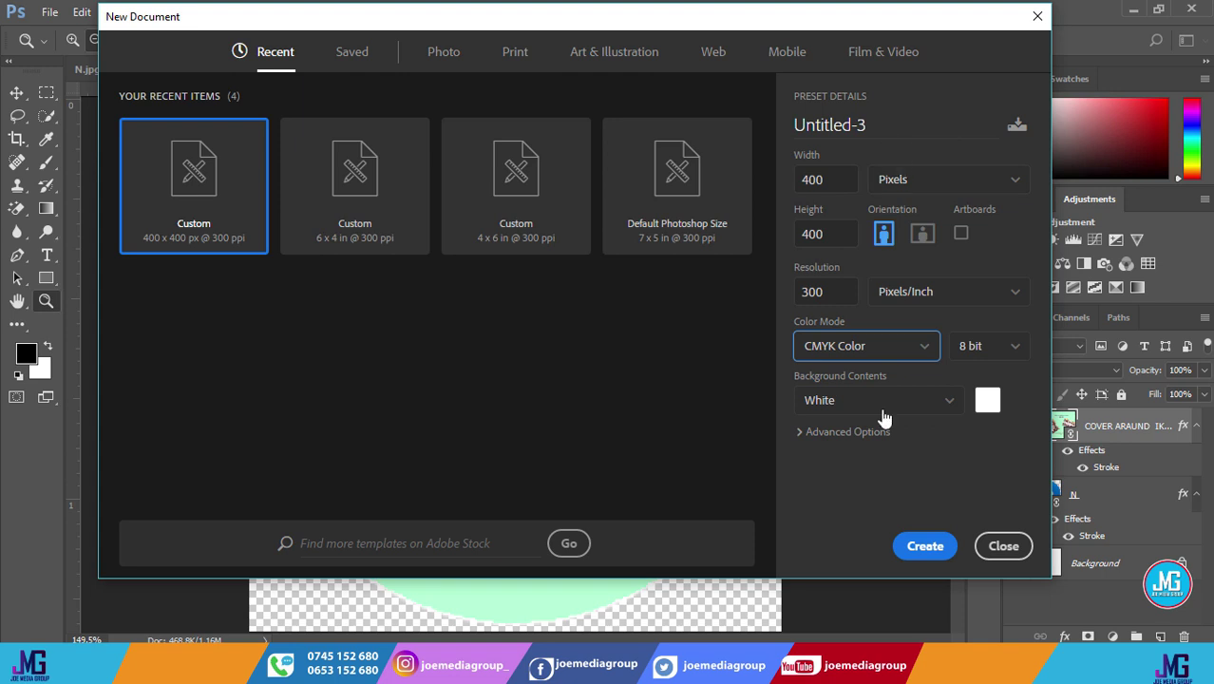
pyautogui.click(859, 131)
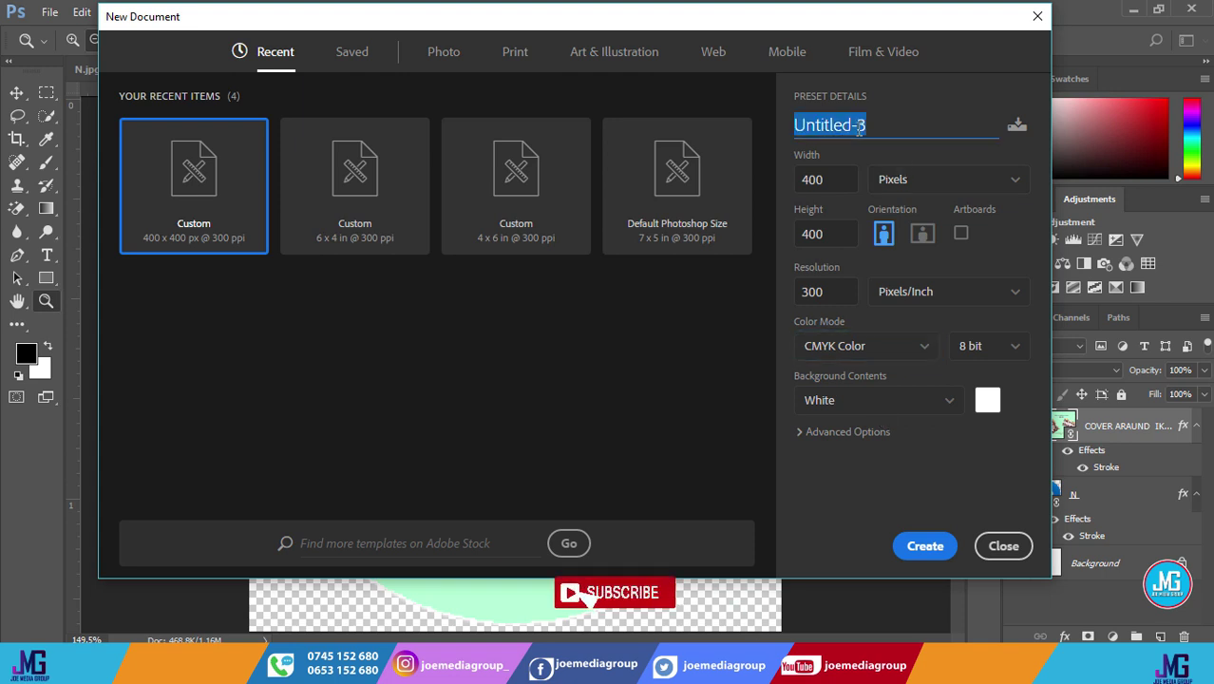
pyautogui.write('D')
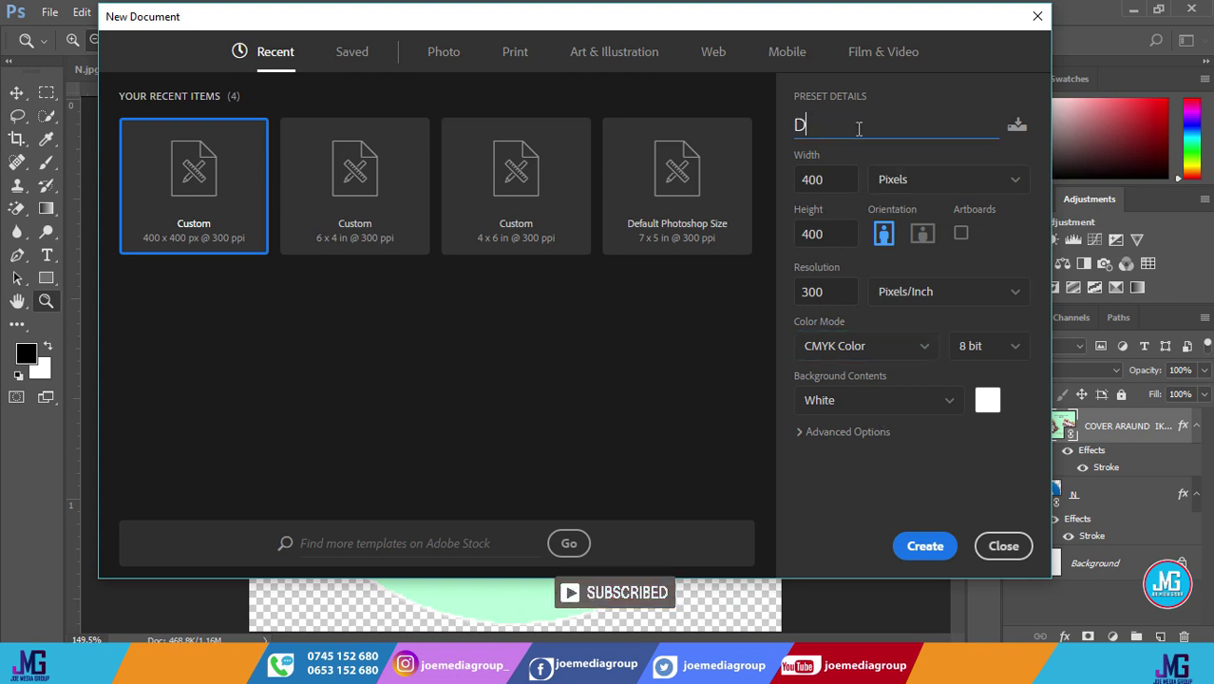
pyautogui.write('OO')
pyautogui.write('RO')
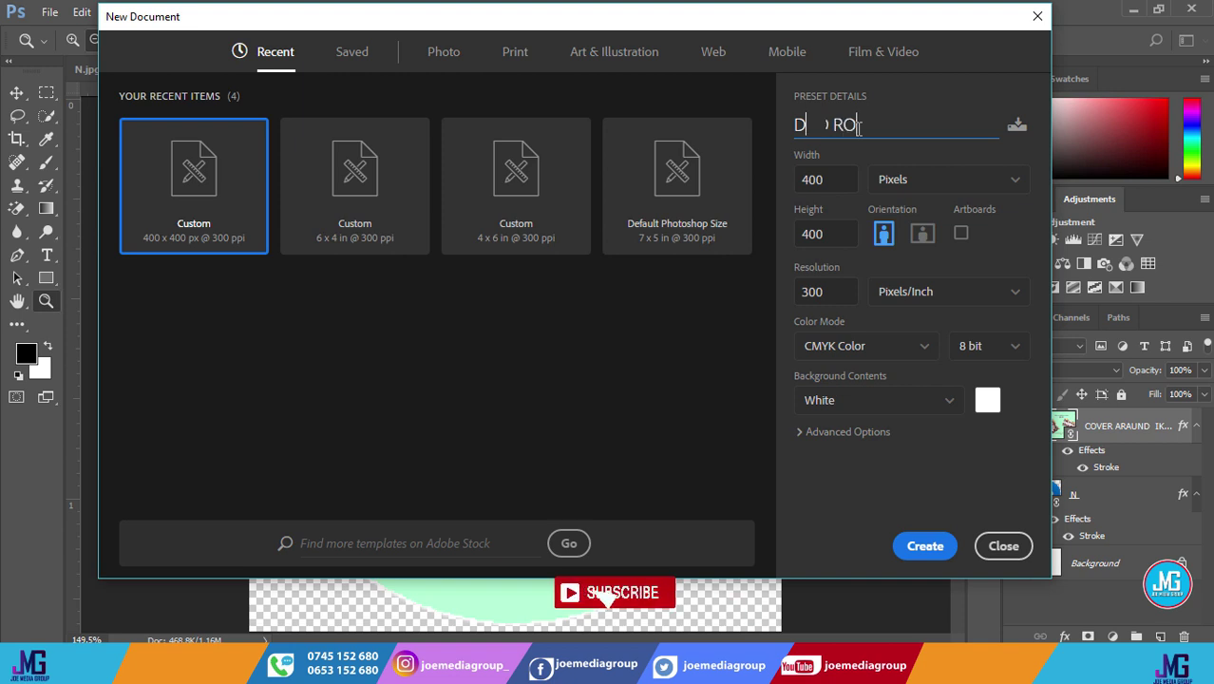
pyautogui.write('UN')
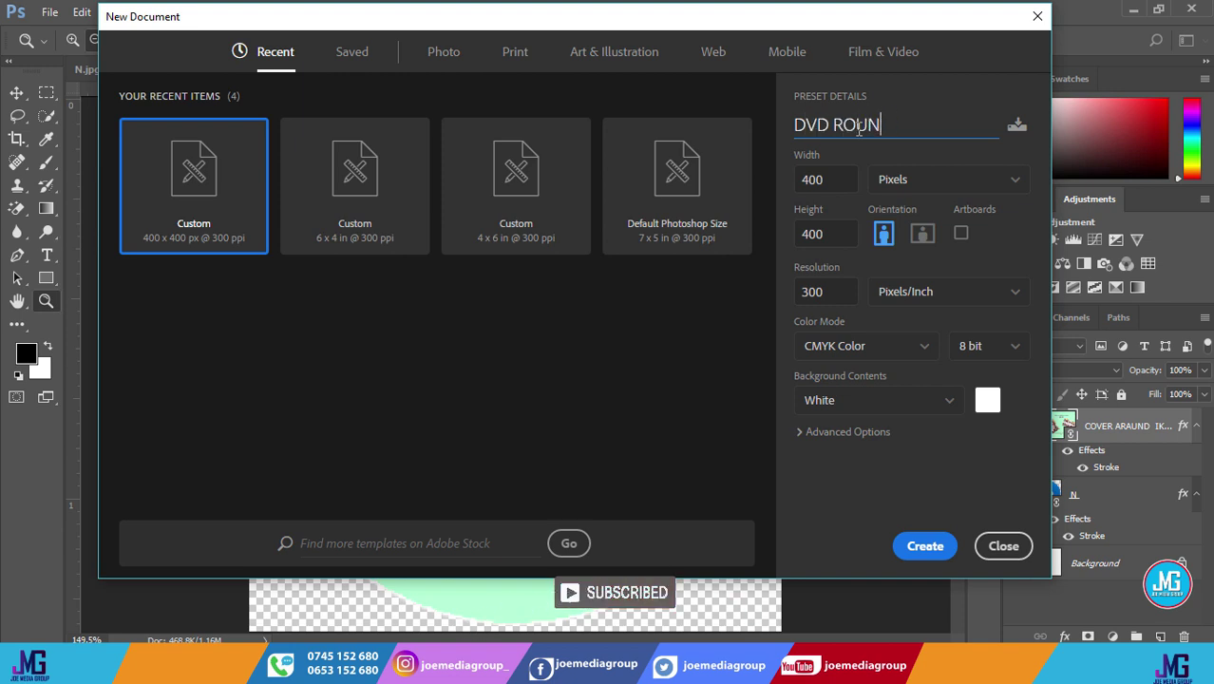
pyautogui.write('DD')
pyautogui.click(921, 549)
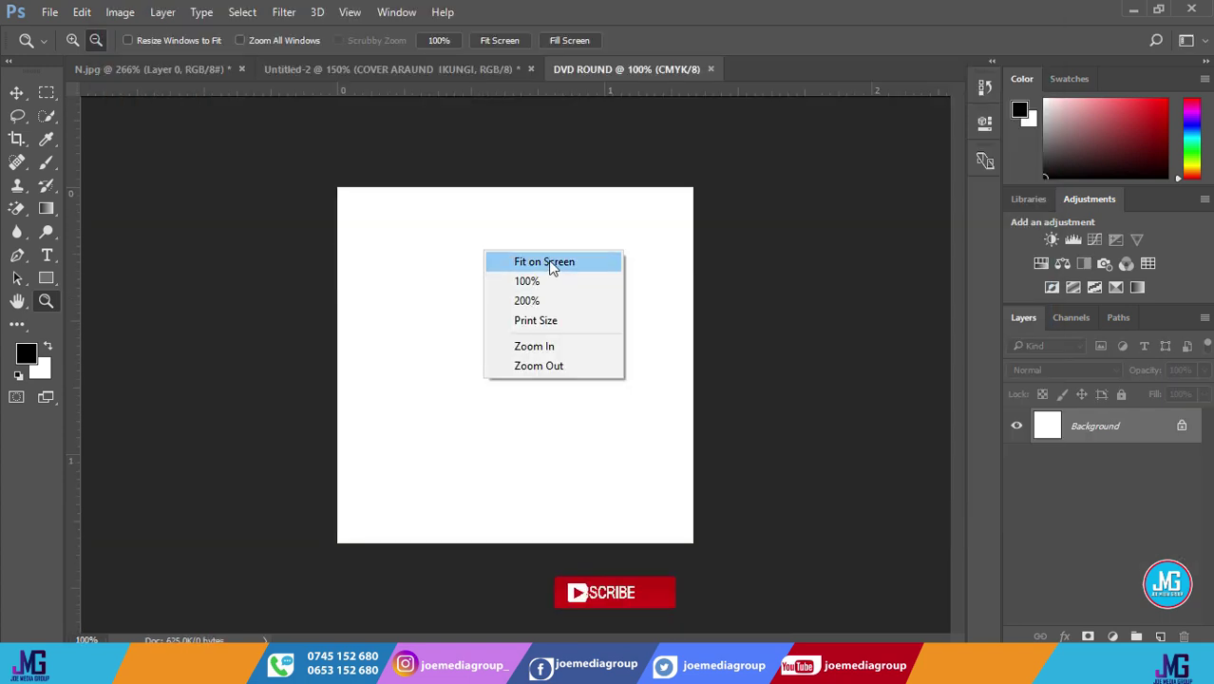
pyautogui.click(549, 261)
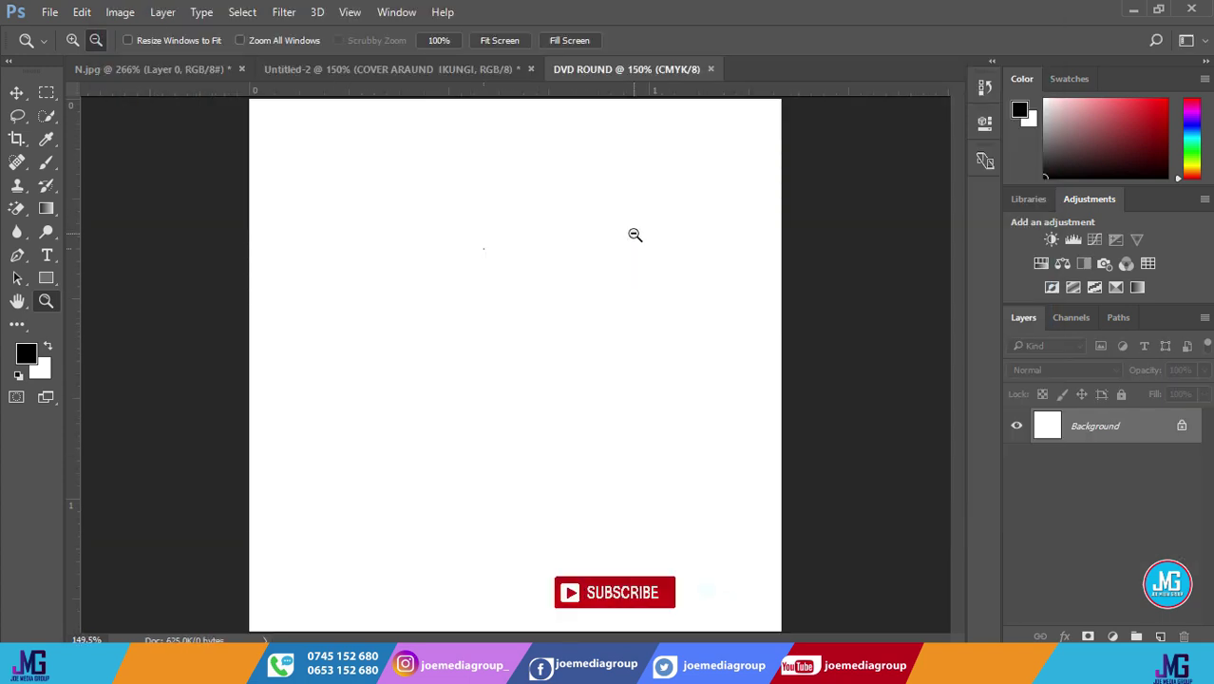
# - Place the blue DVD disc image as a linked layer and commit it
pyautogui.click(49, 12)
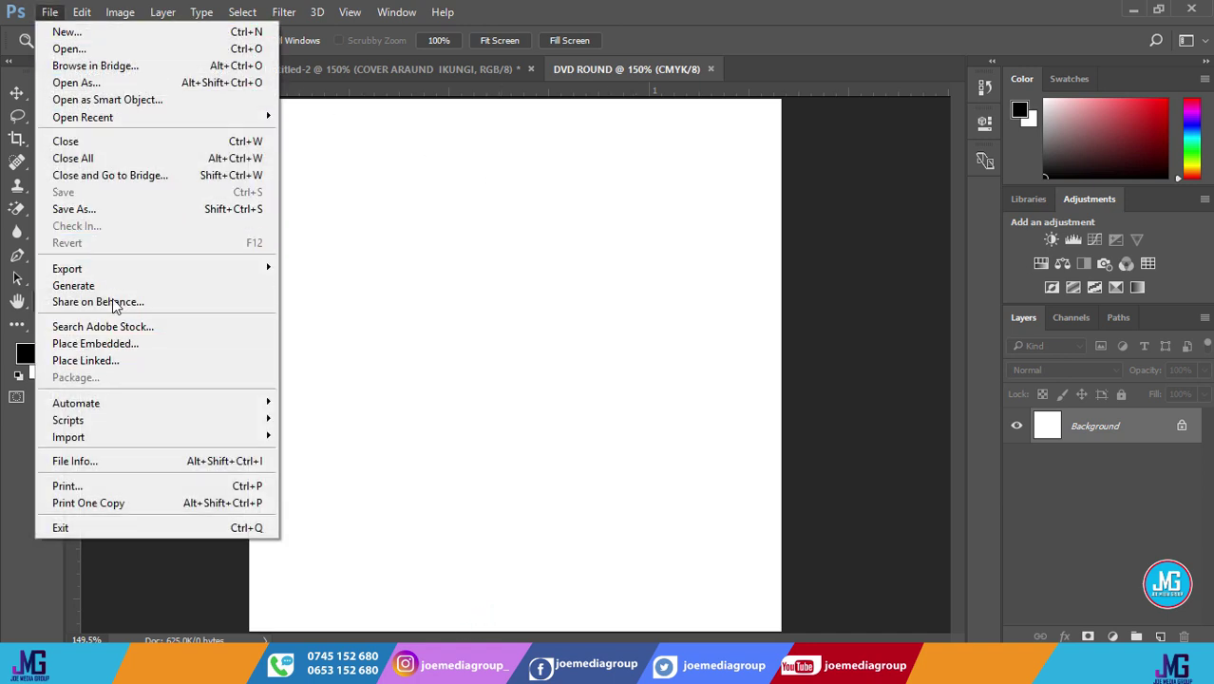
pyautogui.click(130, 360)
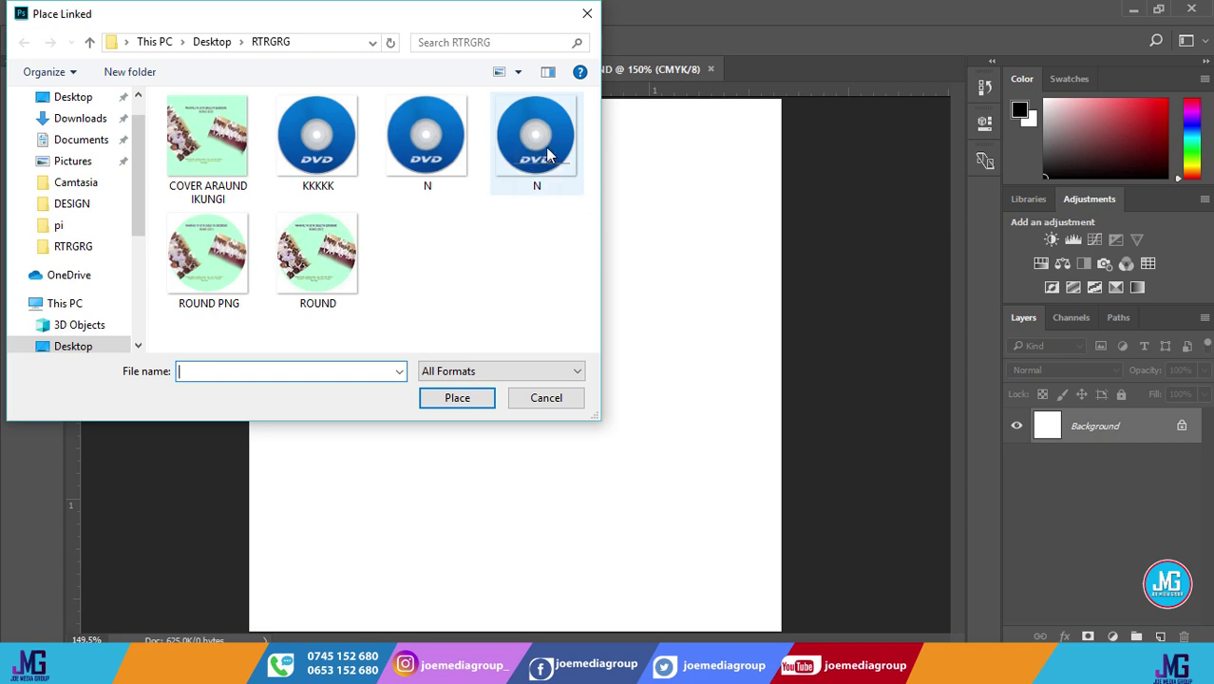
pyautogui.moveTo(534, 137)
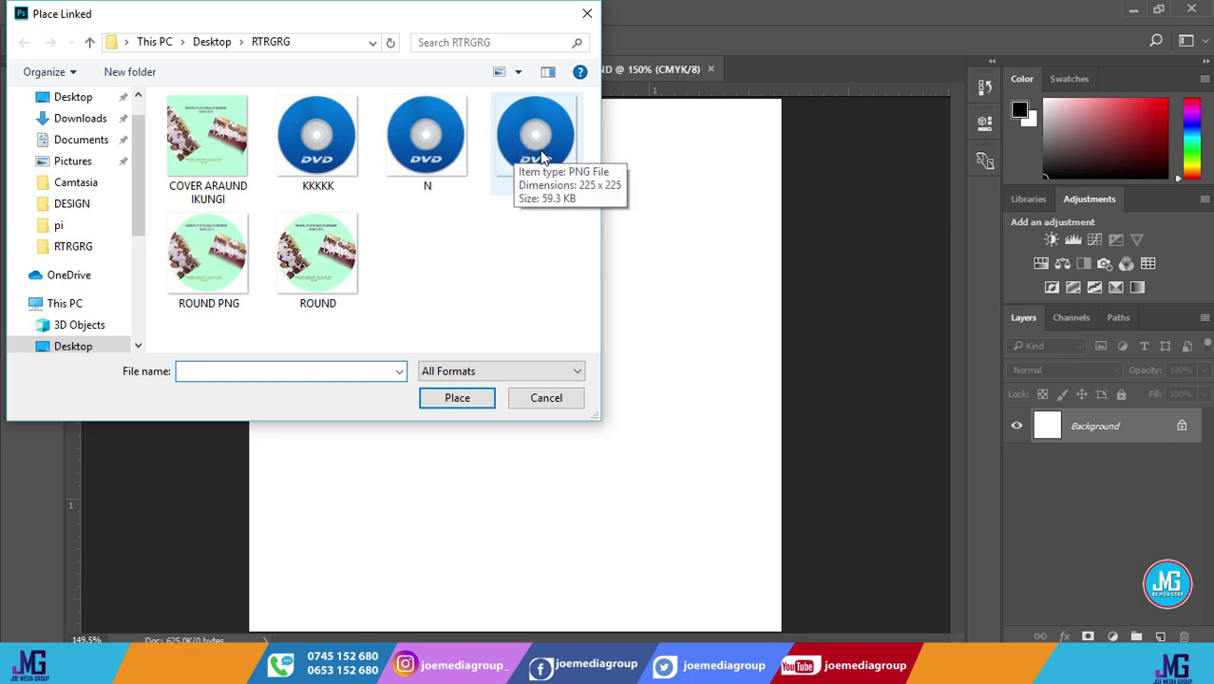
pyautogui.doubleClick(530, 152)
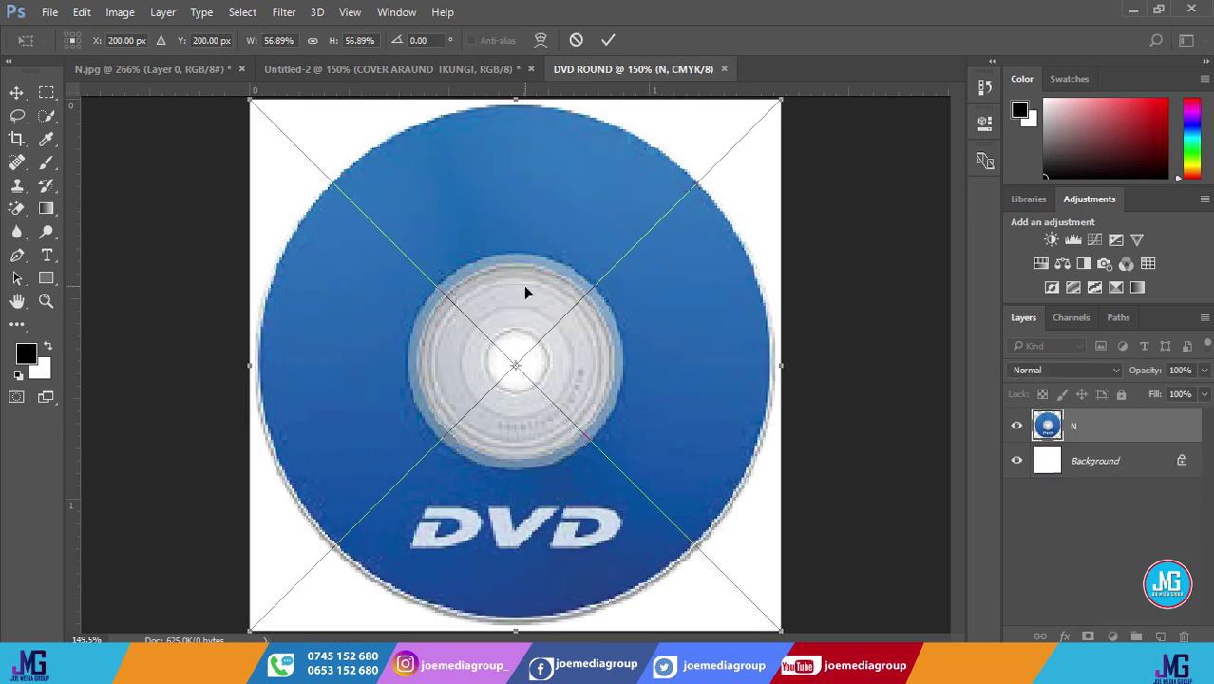
pyautogui.click(608, 40)
pyautogui.click(609, 40)
pyautogui.press('z')
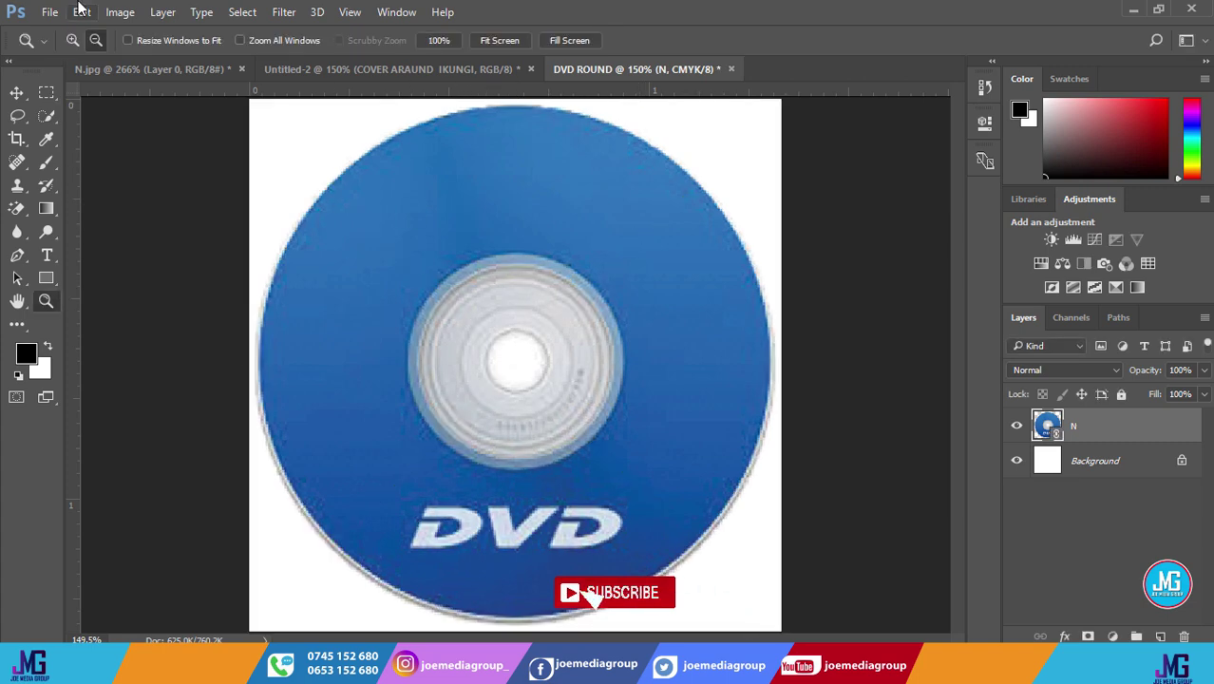
# - Place the COVER ARAUND IKUNGI artwork as a linked layer filling the canvas
pyautogui.click(49, 12)
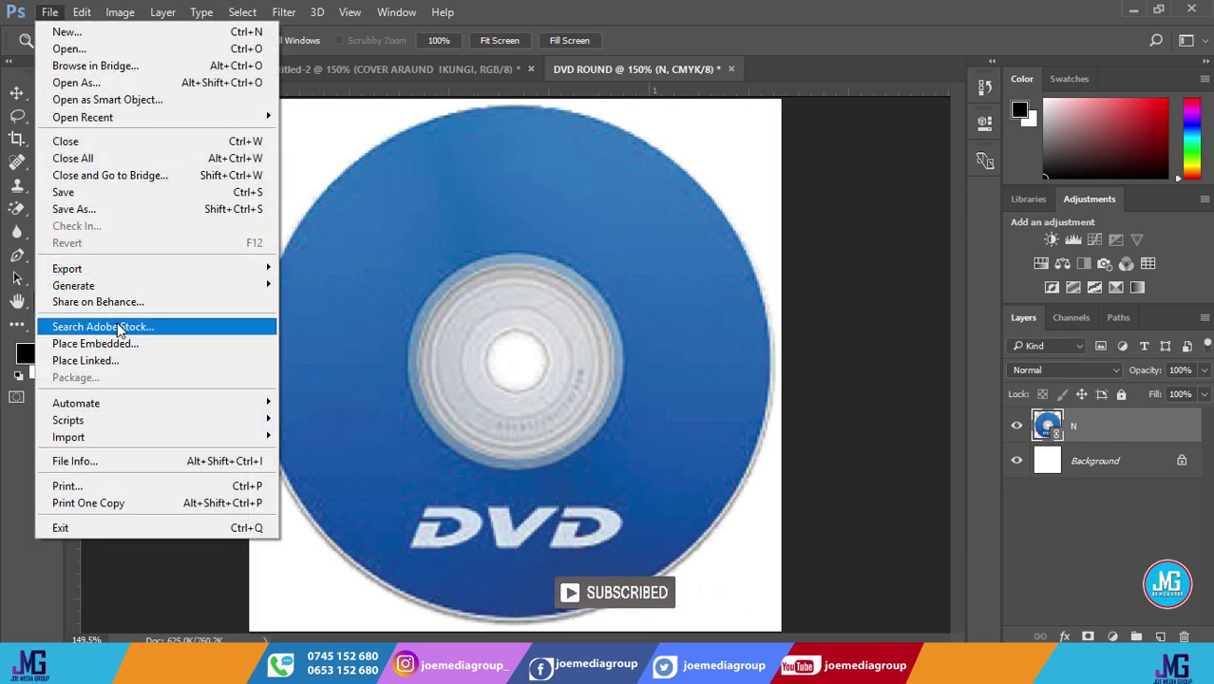
pyautogui.press('Escape')
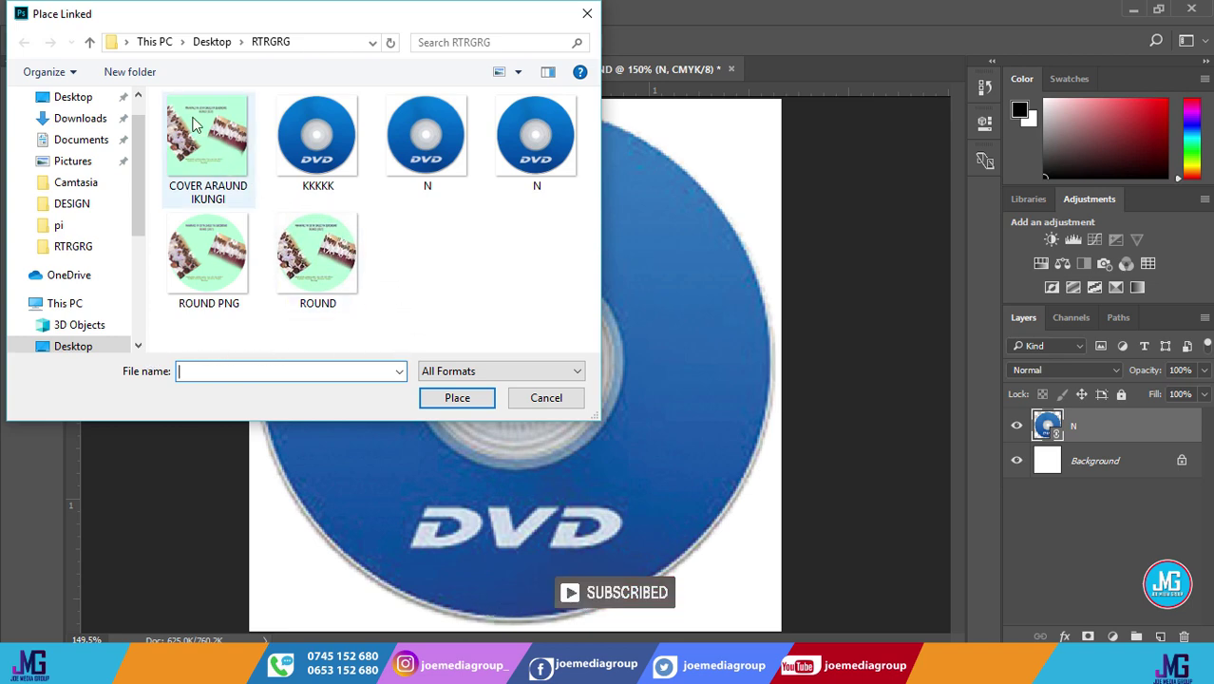
pyautogui.click(229, 148)
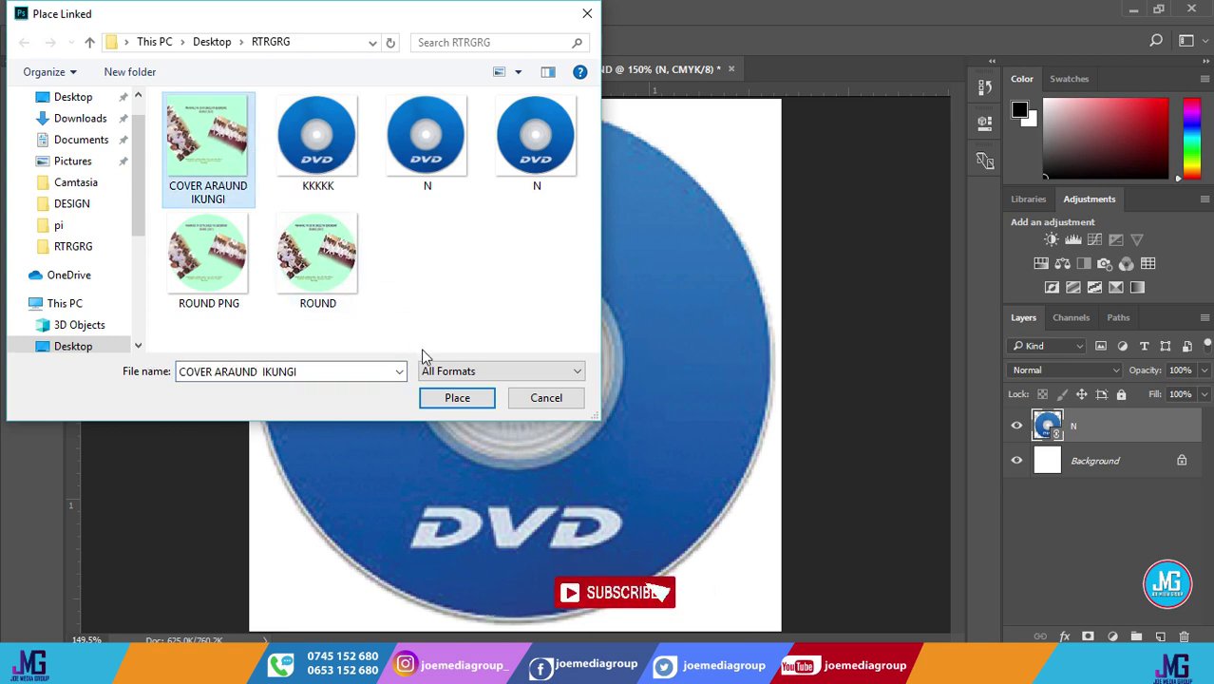
pyautogui.click(446, 398)
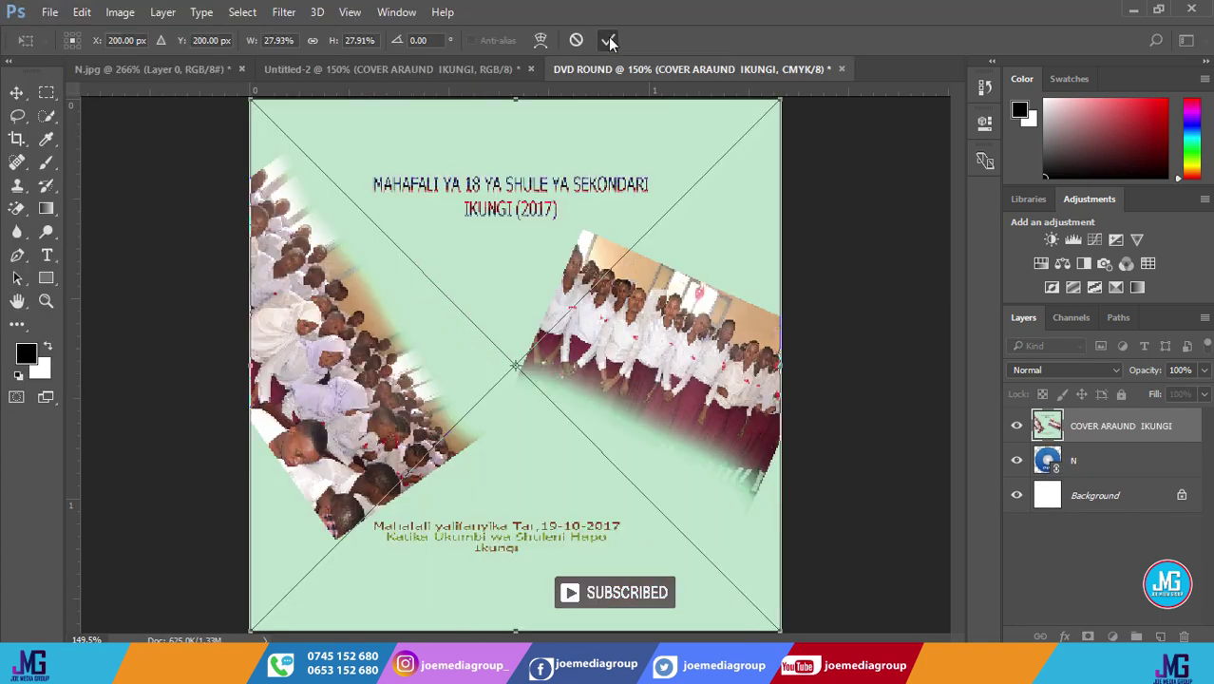
pyautogui.click(609, 40)
# - Commit the cover placement and unlock the background layer
pyautogui.click(608, 40)
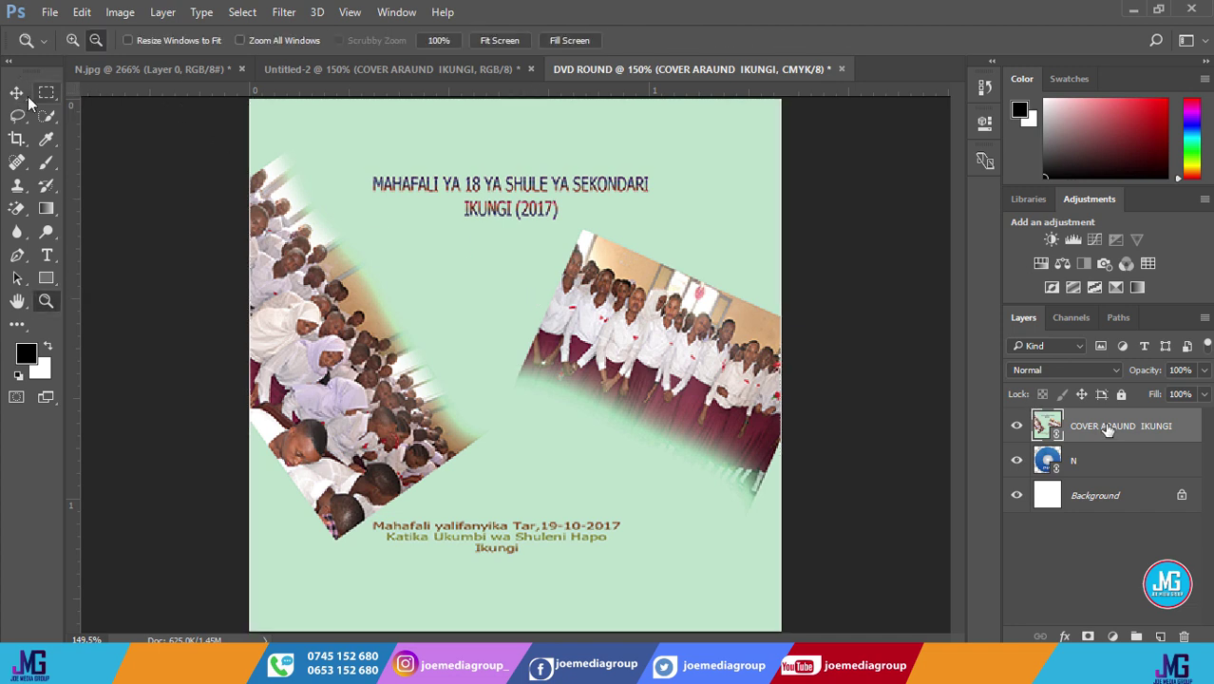
pyautogui.click(1109, 472)
pyautogui.press('v')
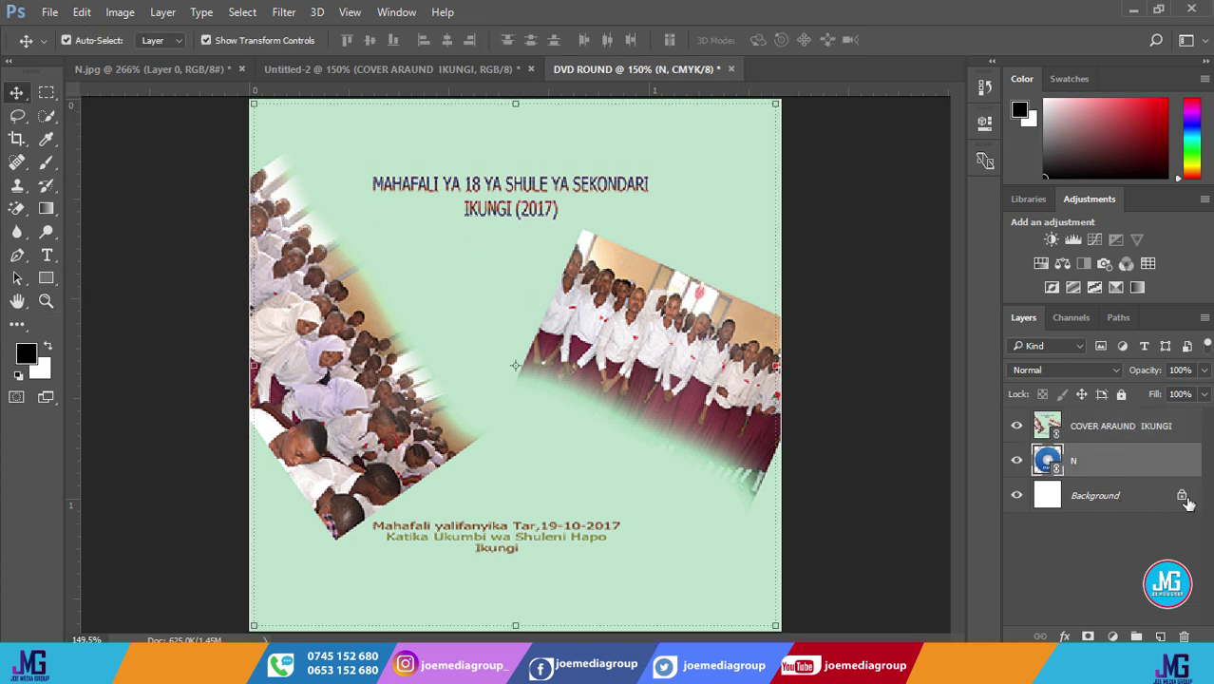
pyautogui.click(1182, 497)
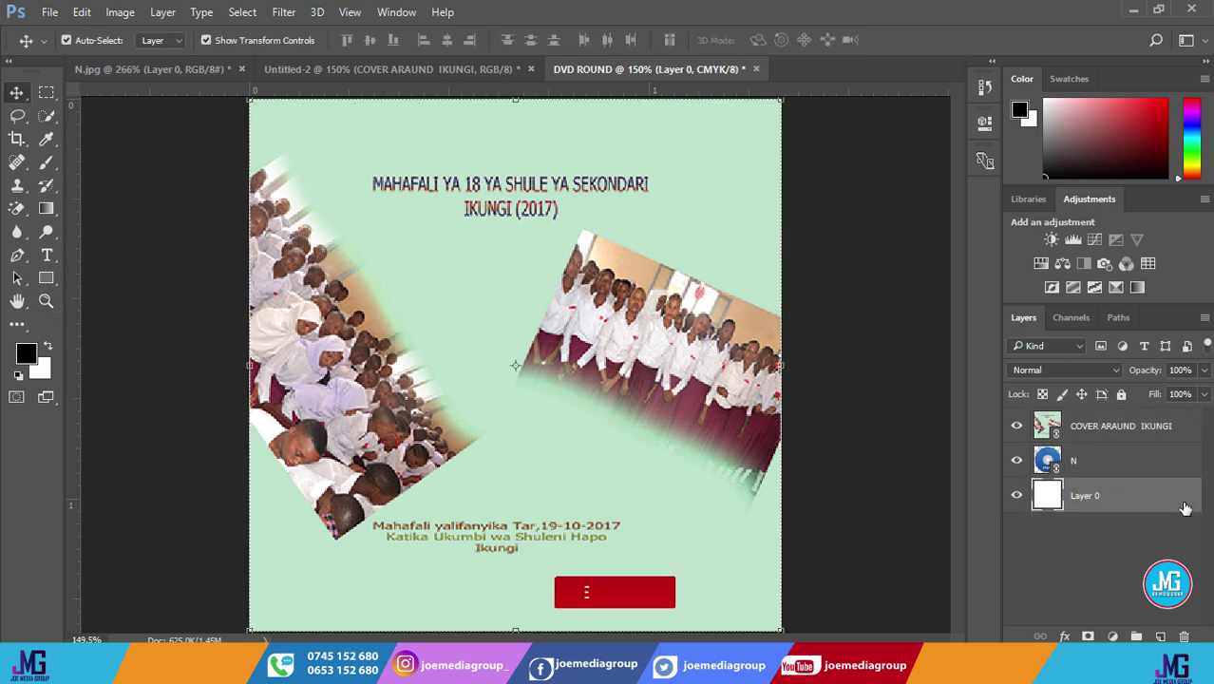
# - Clip the COVER ARAUND IKUNGI layer to the round N disc layer
pyautogui.click(1133, 430)
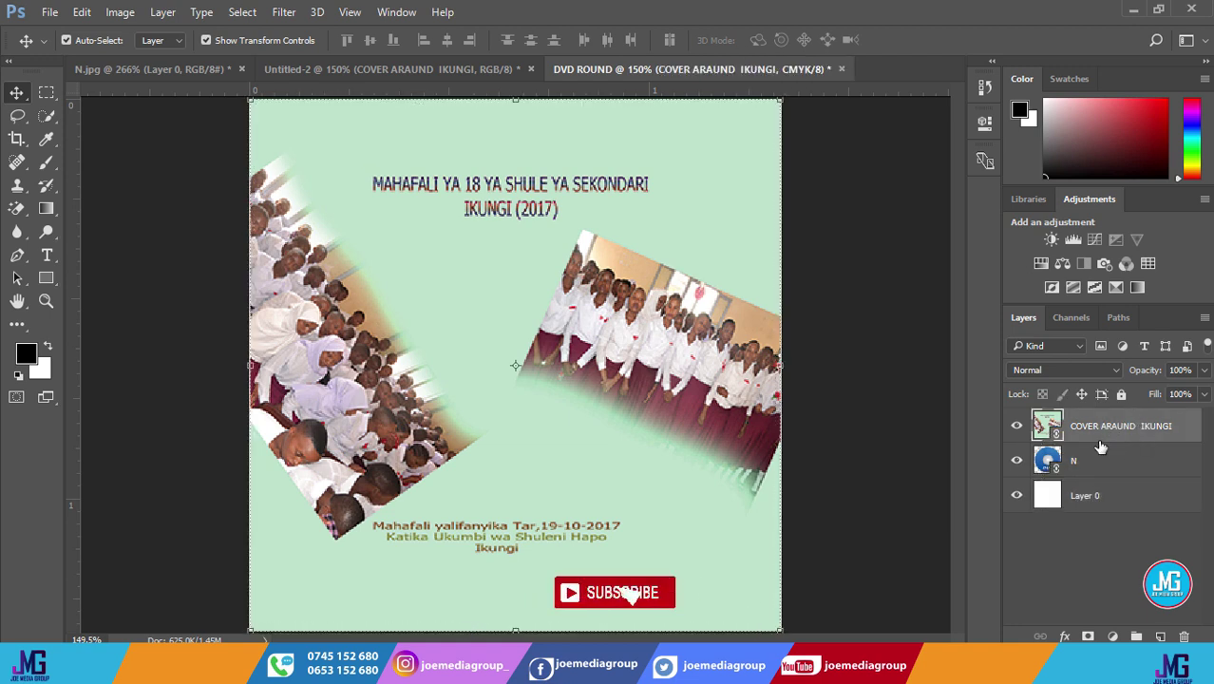
pyautogui.rightClick(1120, 422)
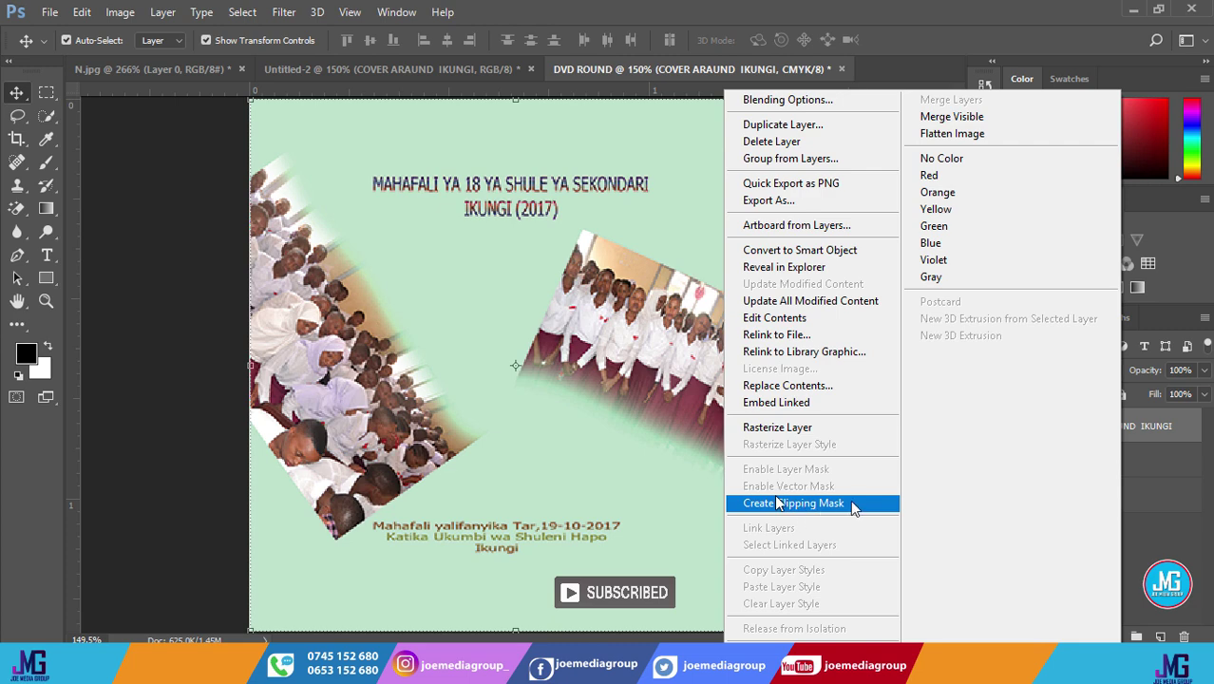
pyautogui.click(822, 508)
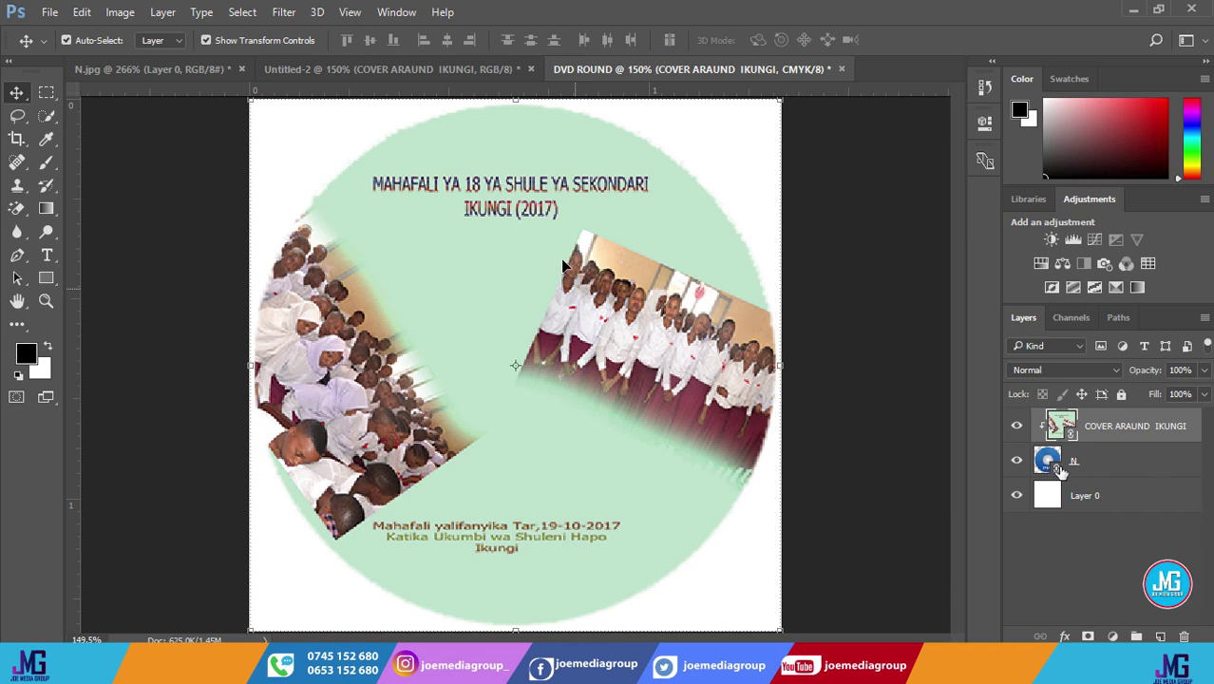
pyautogui.click(1128, 475)
pyautogui.moveTo(1130, 471); pyautogui.dragTo(1174, 469)
pyautogui.doubleClick(1158, 465)
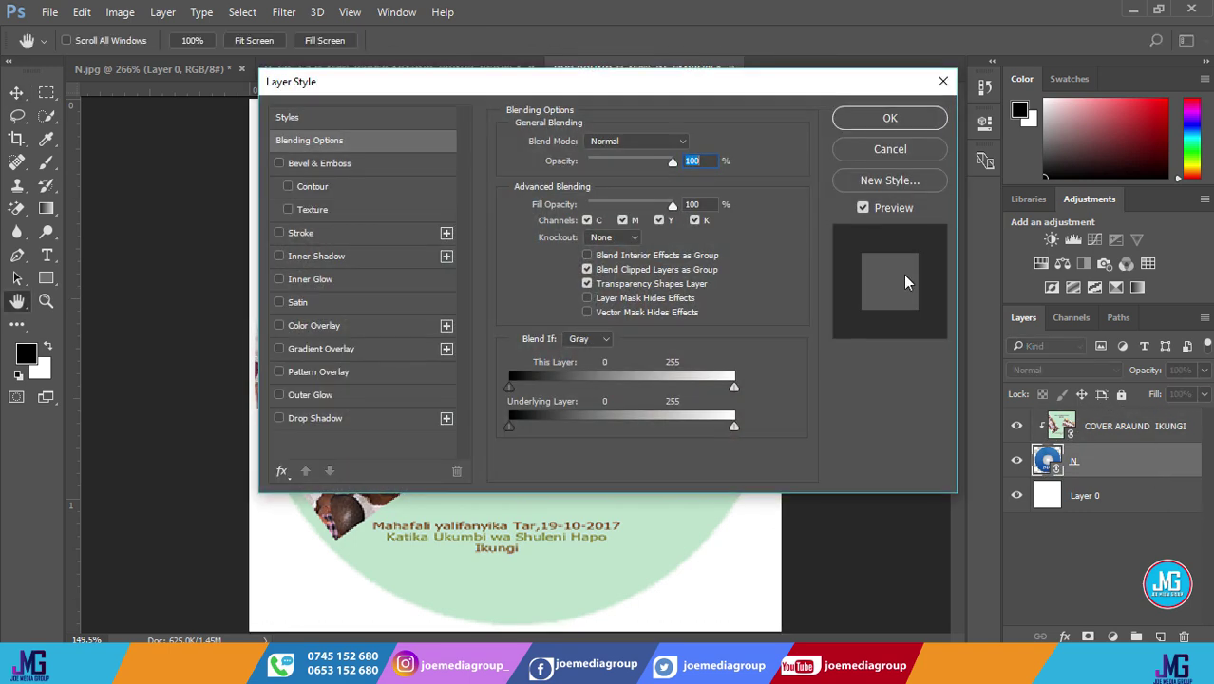
pyautogui.moveTo(592, 87); pyautogui.dragTo(771, 104)
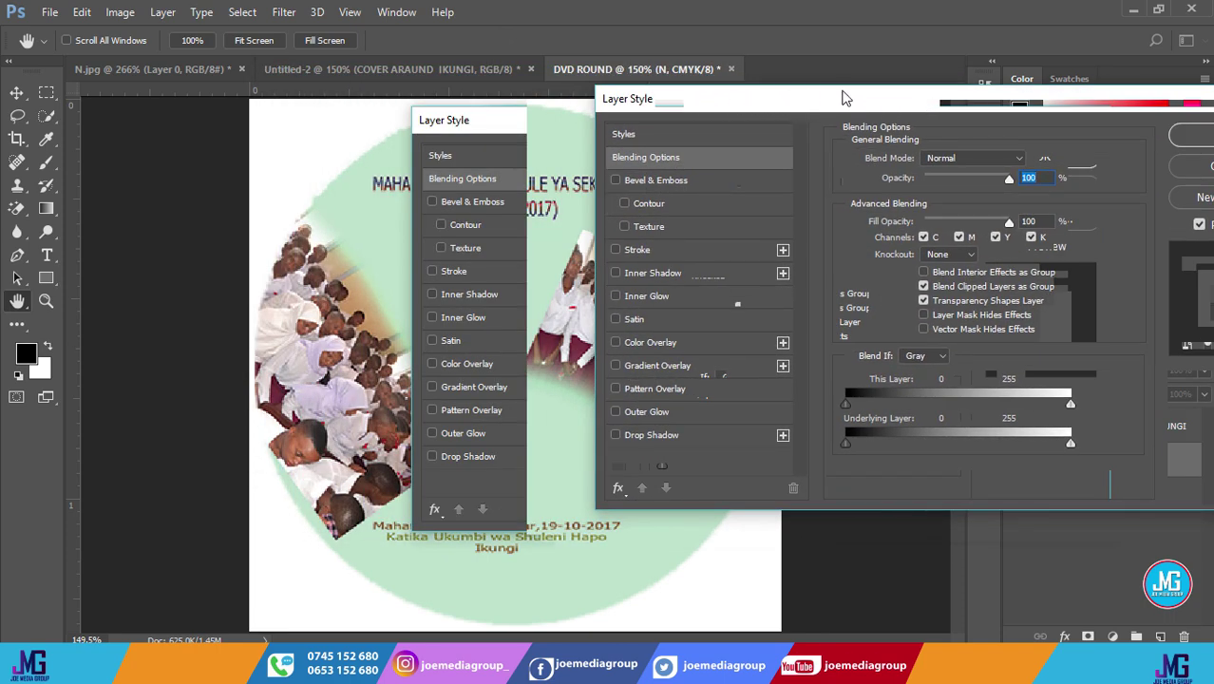
pyautogui.moveTo(860, 102); pyautogui.dragTo(702, 114)
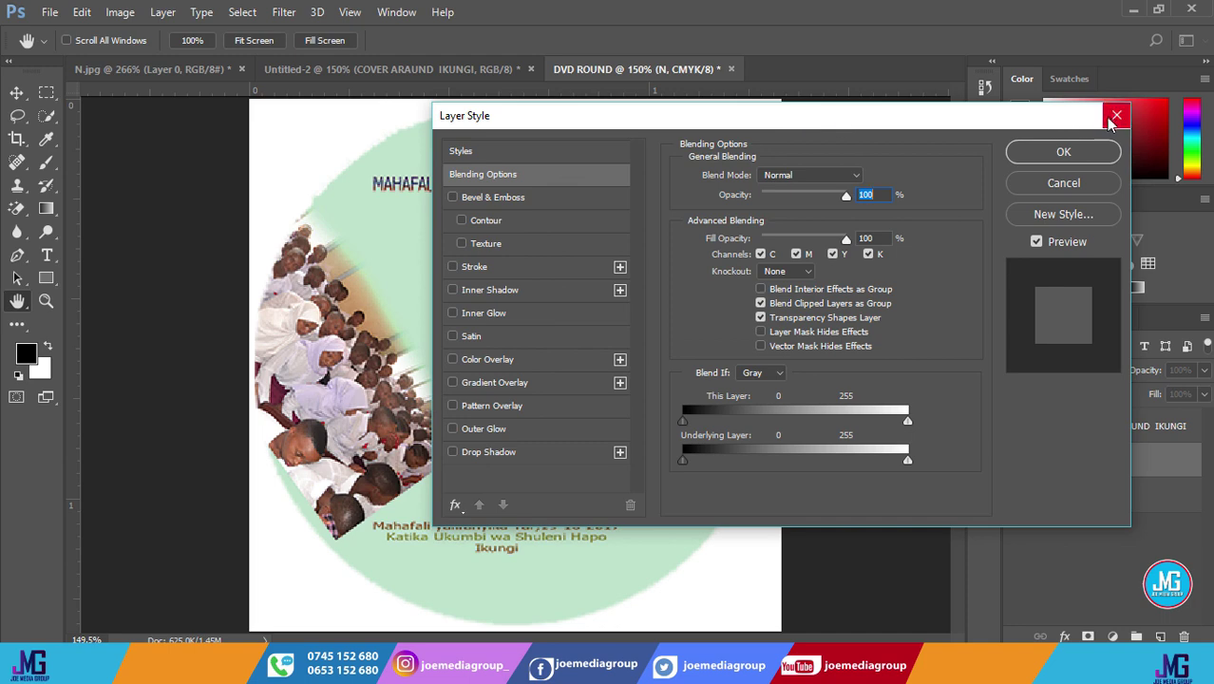
pyautogui.click(1054, 148)
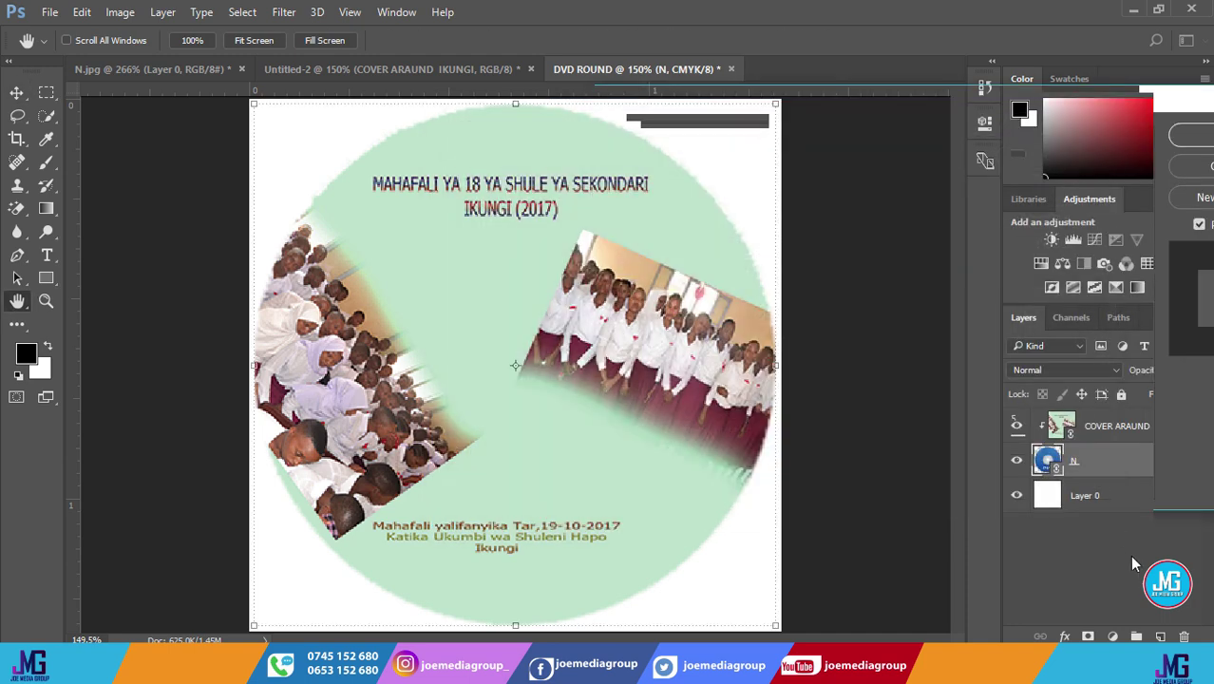
pyautogui.click(1116, 638)
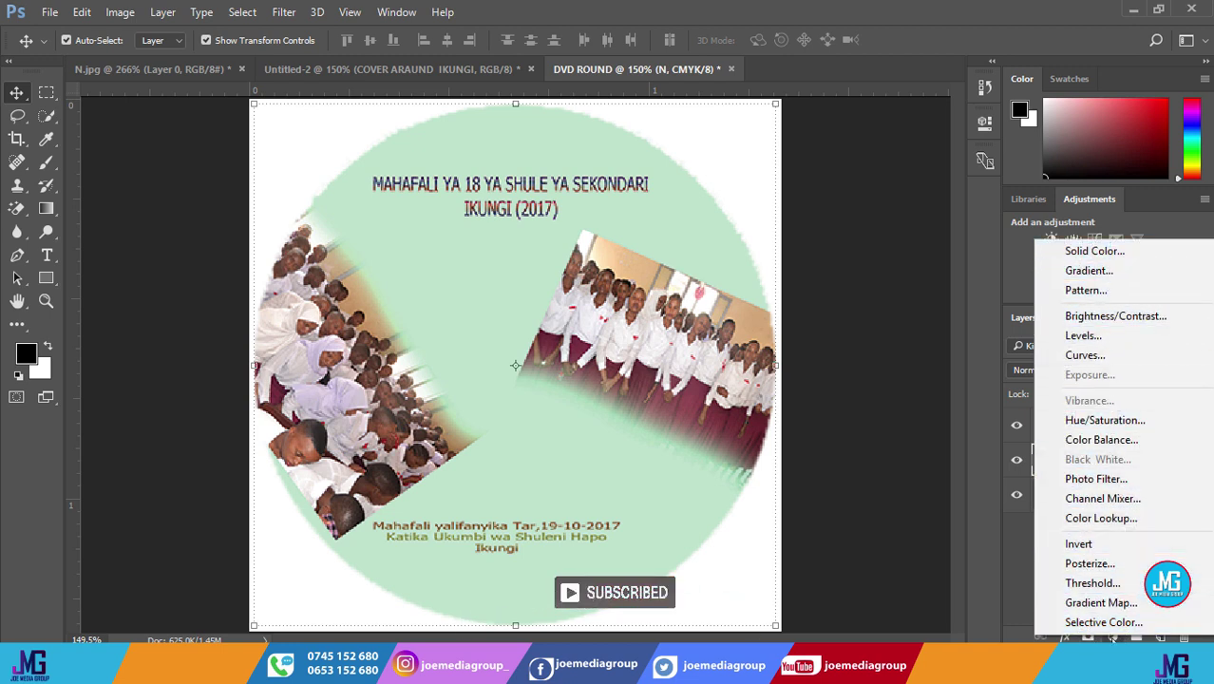
pyautogui.press('Escape')
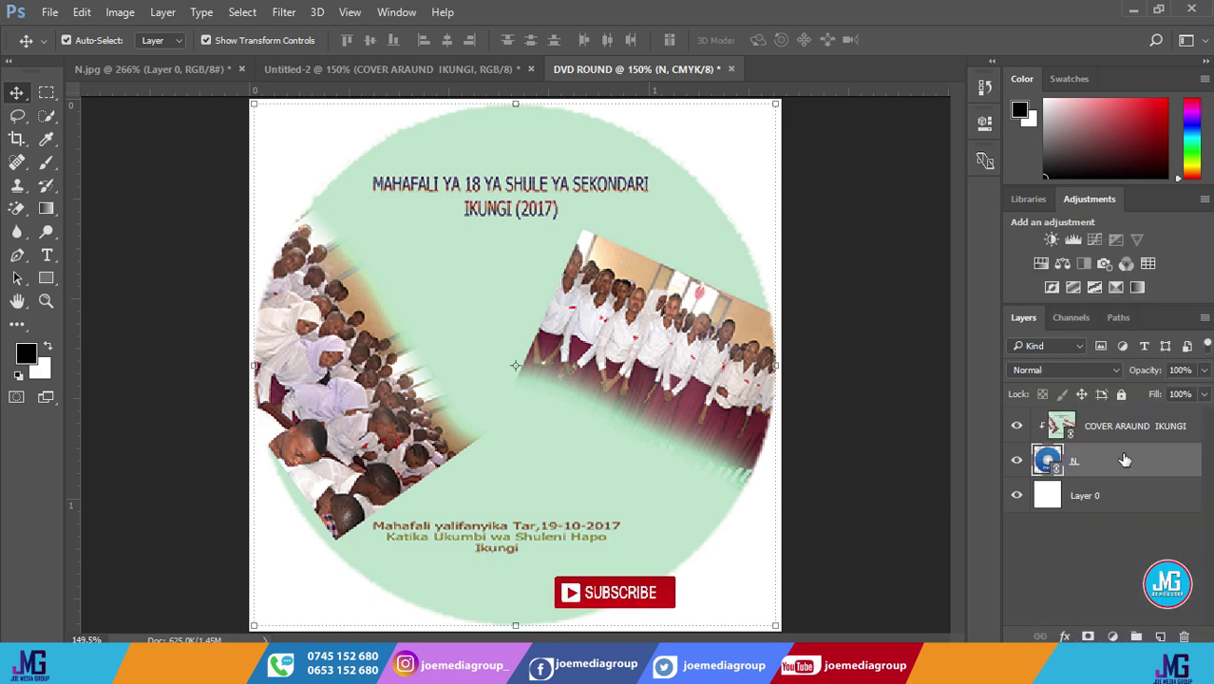
pyautogui.click(1064, 636)
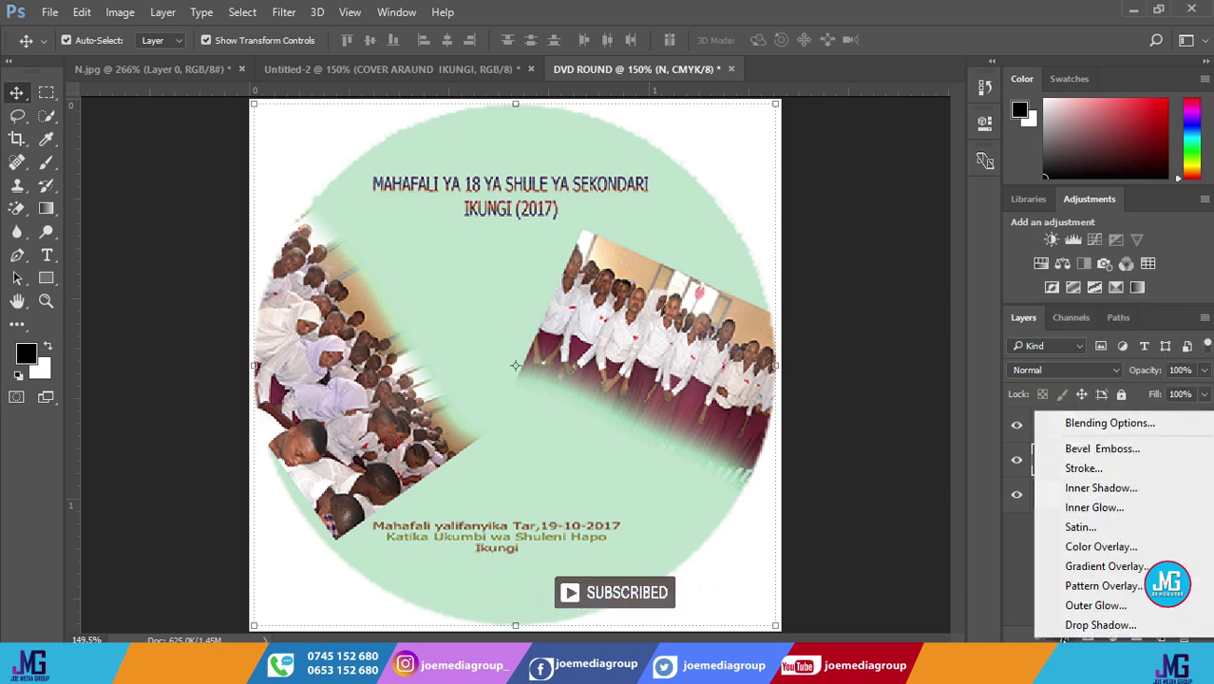
pyautogui.click(1080, 423)
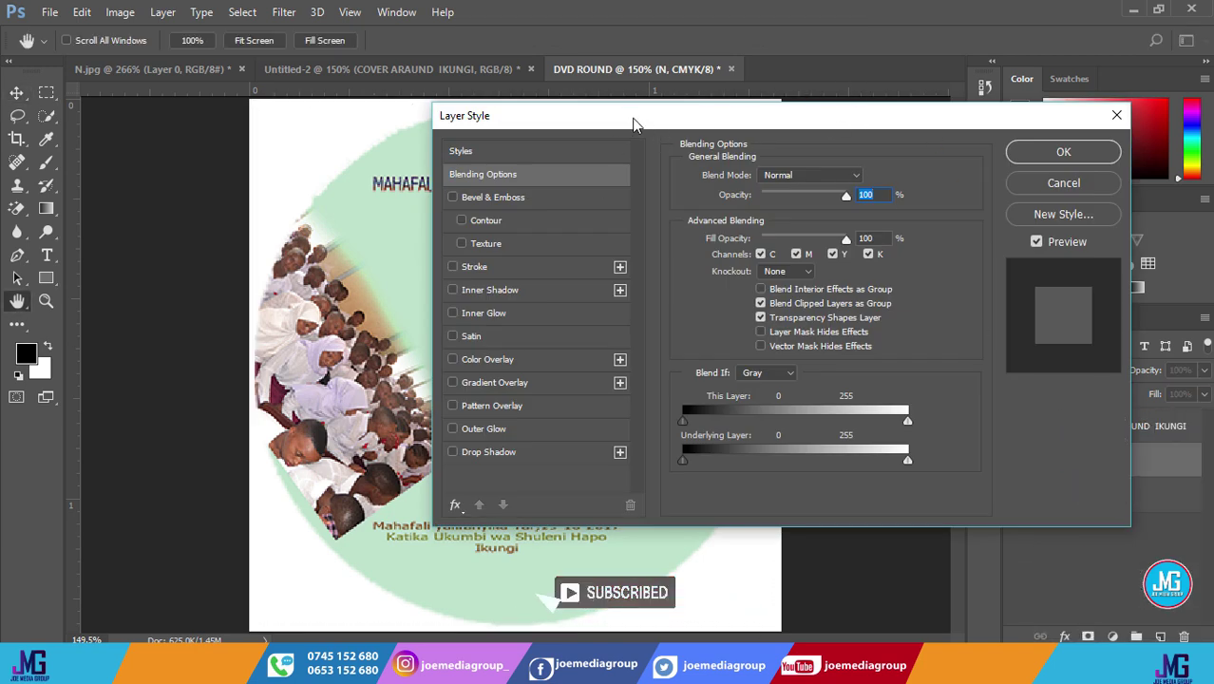
# - Add a 1 px white inside stroke to the round N layer
pyautogui.moveTo(642, 116); pyautogui.dragTo(807, 131)
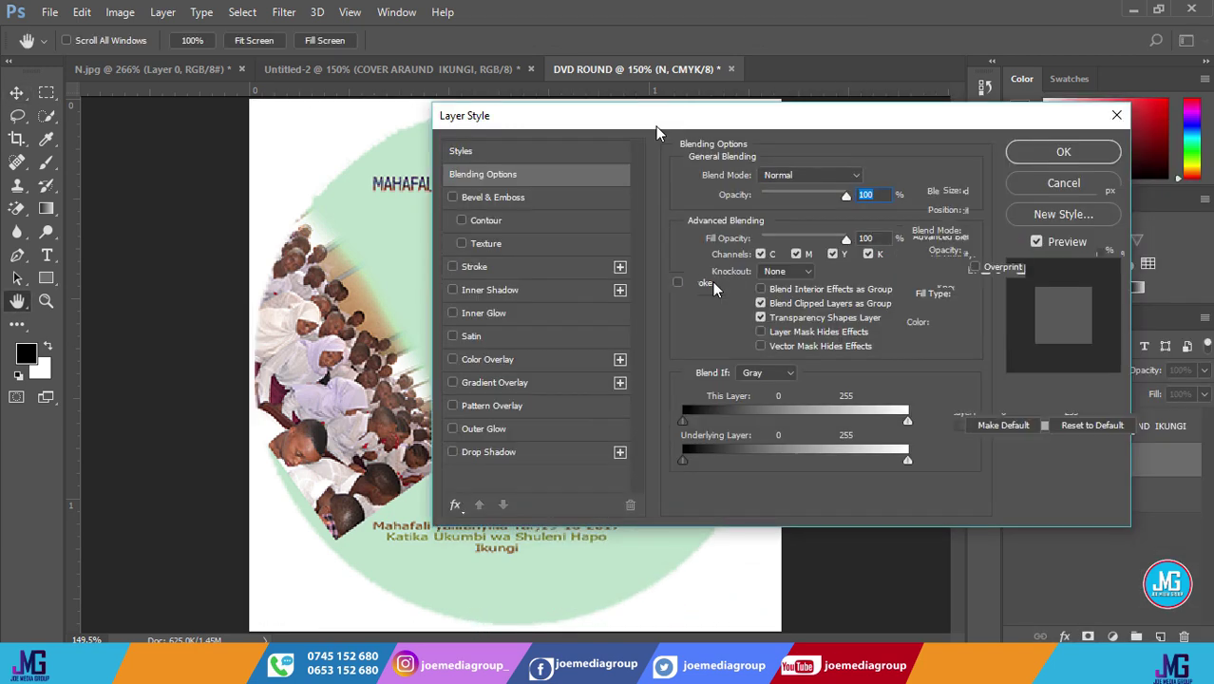
pyautogui.click(713, 284)
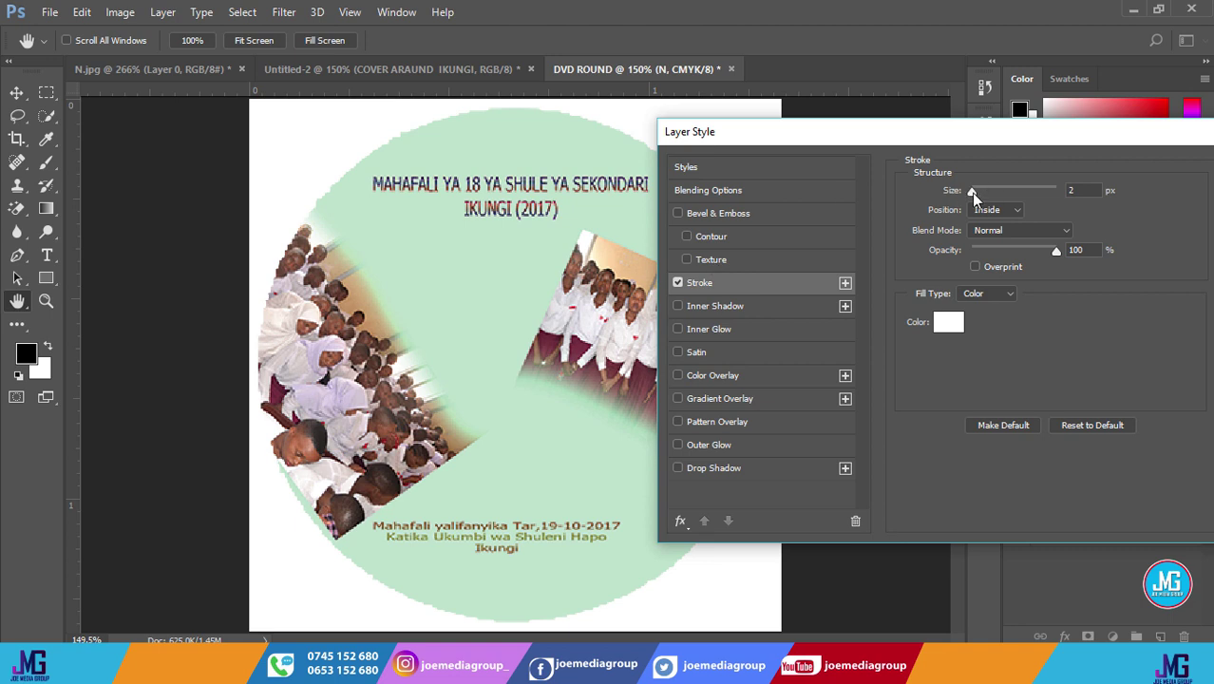
pyautogui.moveTo(970, 192)
pyautogui.mouseDown()
pyautogui.moveTo(990, 196)
pyautogui.moveTo(962, 191)
pyautogui.mouseUp()
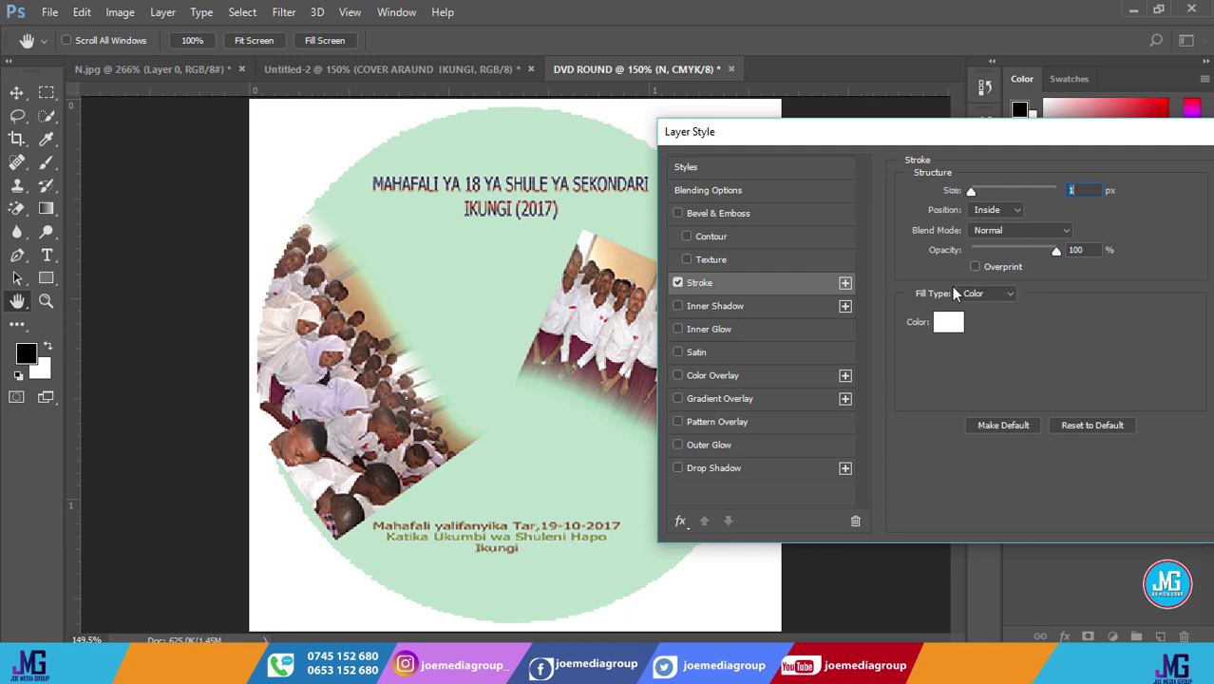
pyautogui.click(947, 323)
pyautogui.click(584, 208)
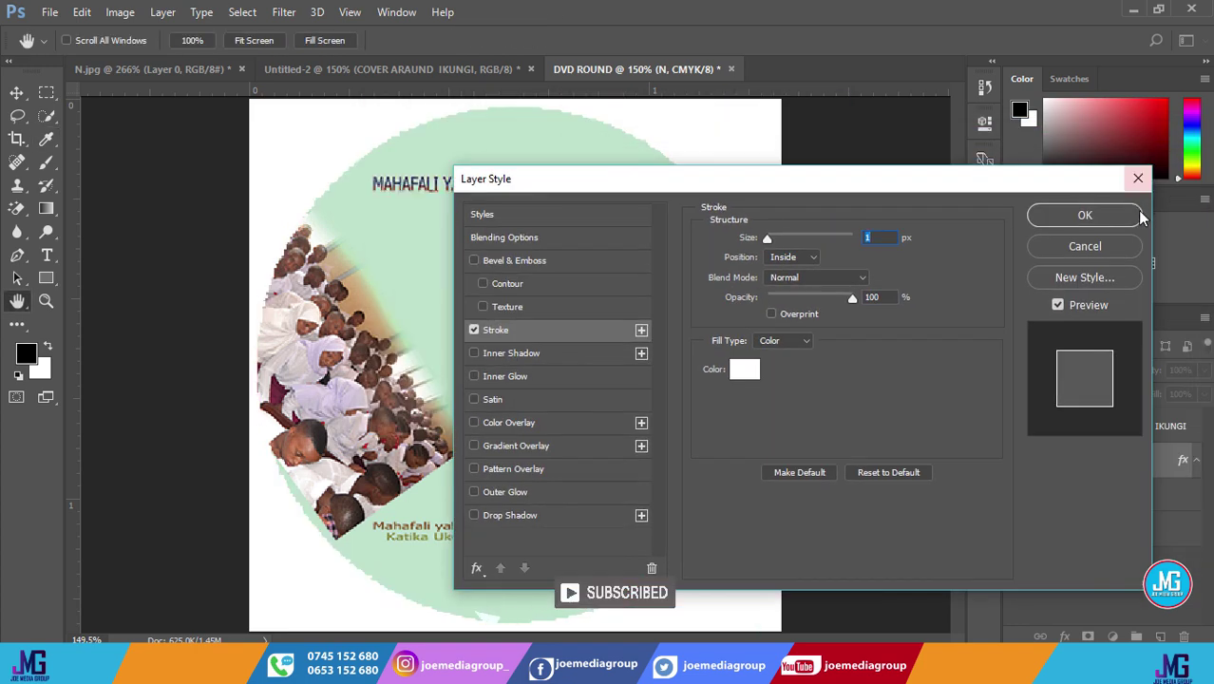
pyautogui.click(1120, 206)
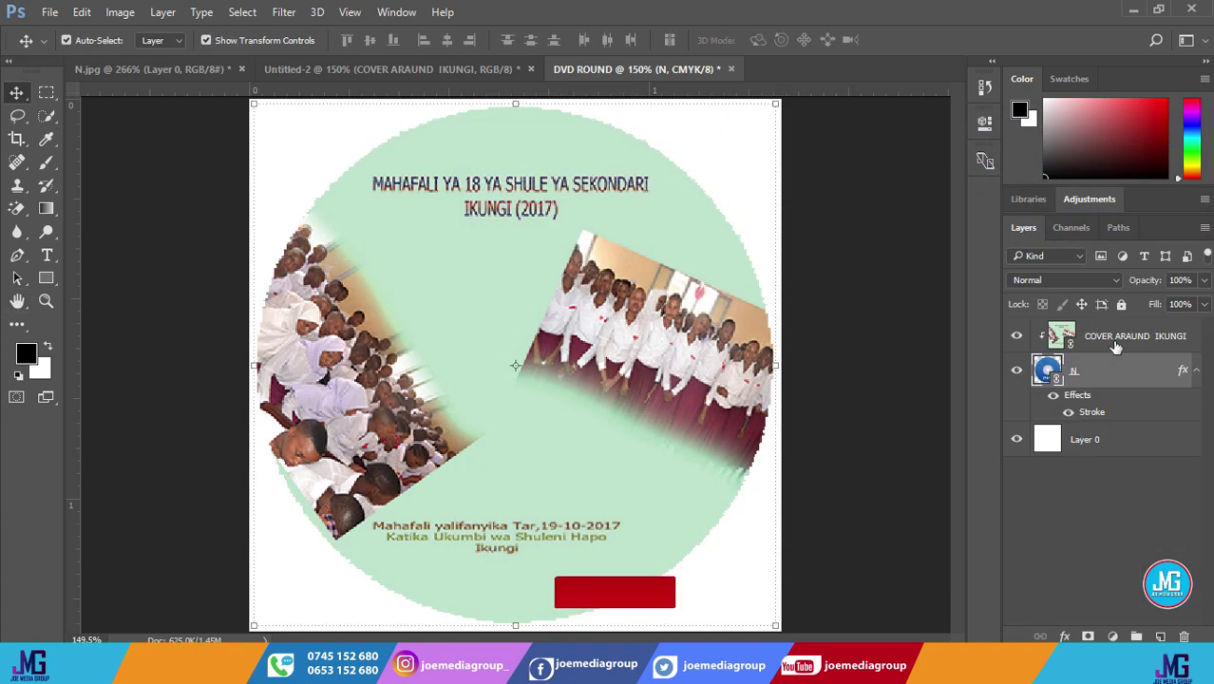
pyautogui.click(1113, 343)
pyautogui.click(1111, 370)
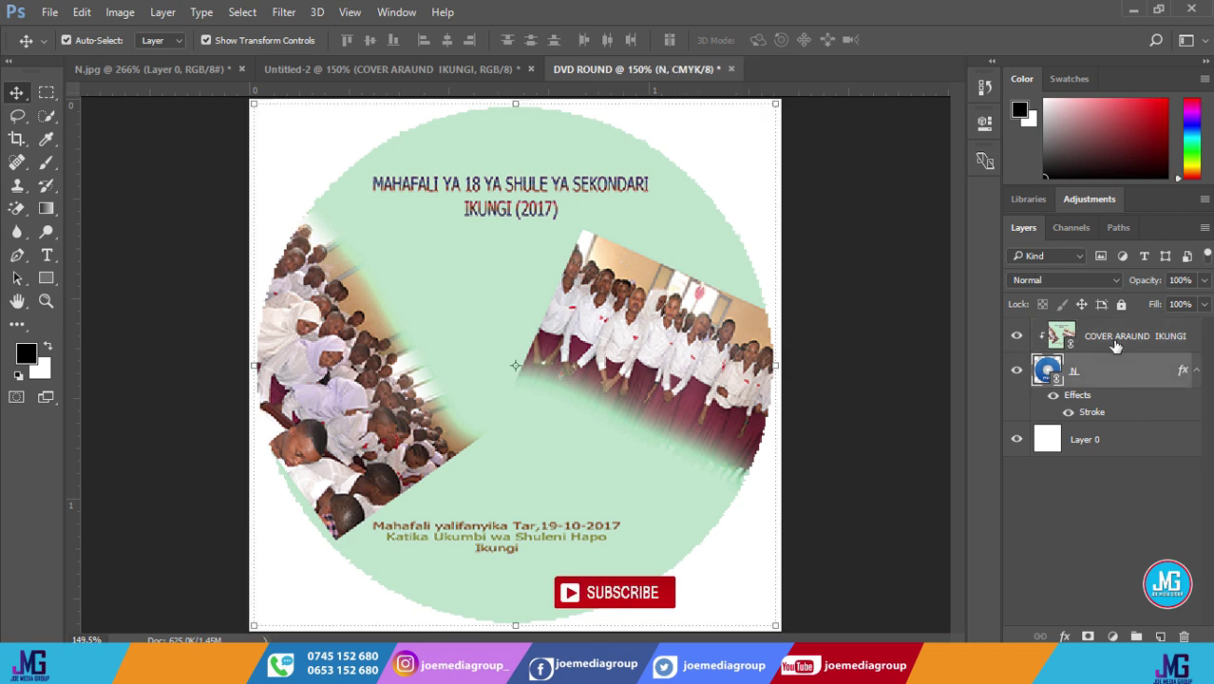
pyautogui.click(1191, 342)
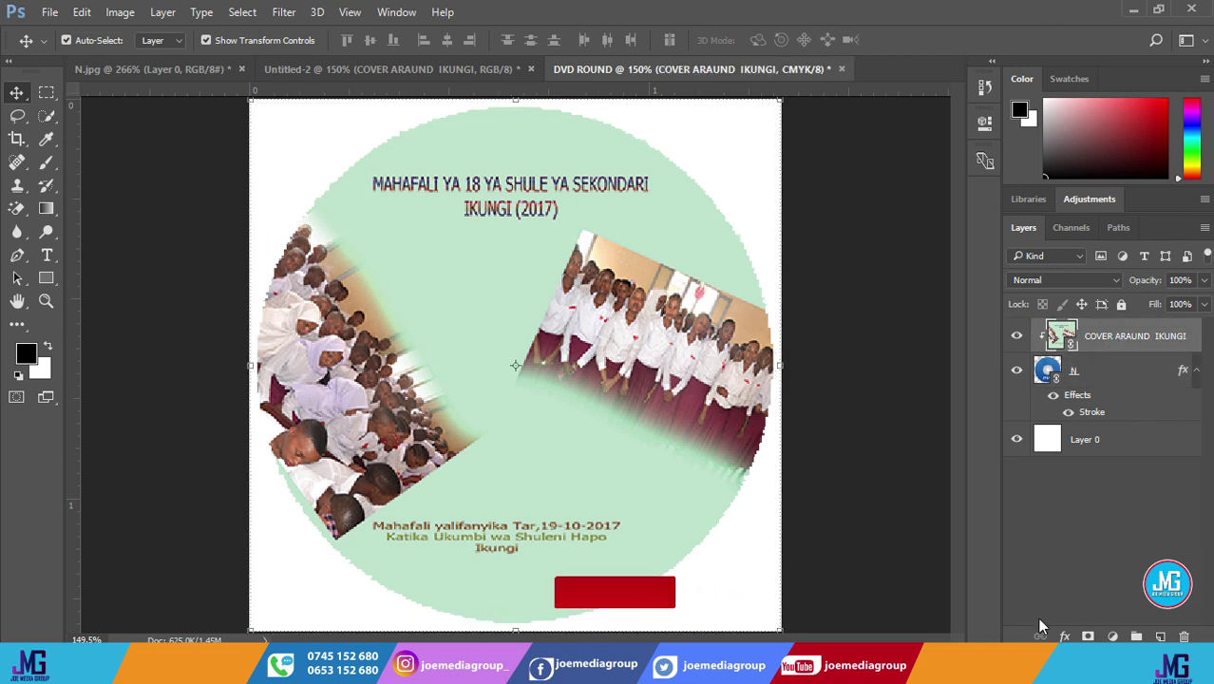
pyautogui.click(1064, 636)
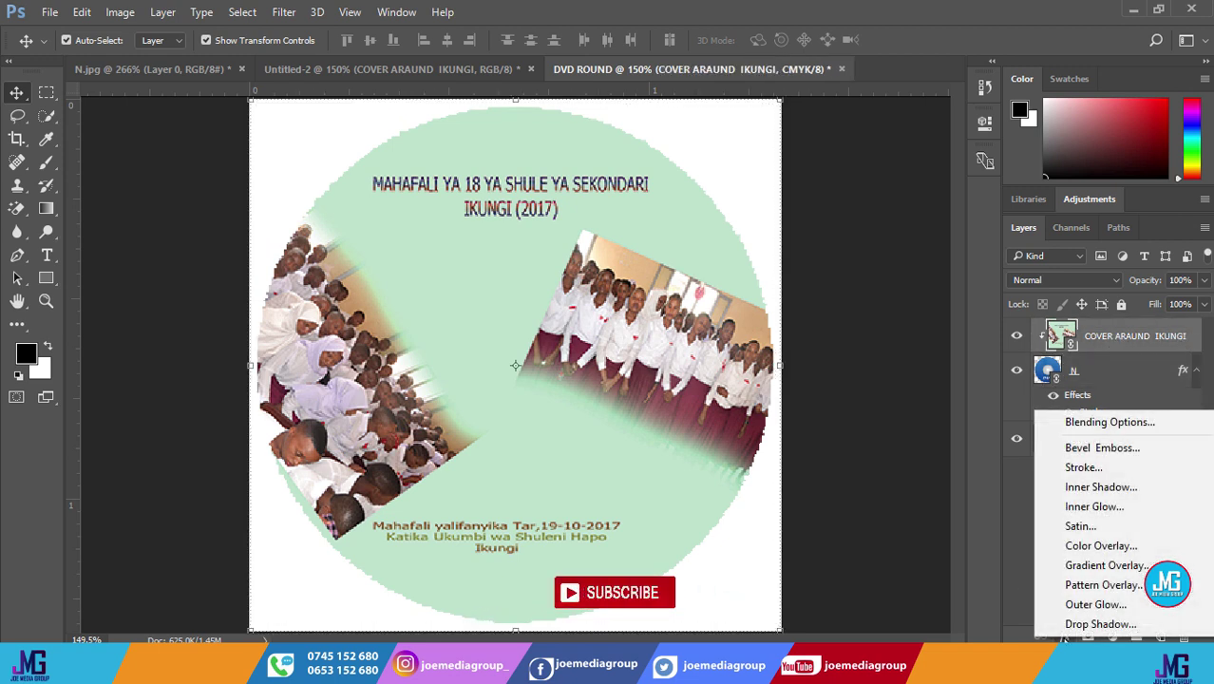
pyautogui.click(1069, 424)
pyautogui.moveTo(737, 189); pyautogui.dragTo(1019, 181)
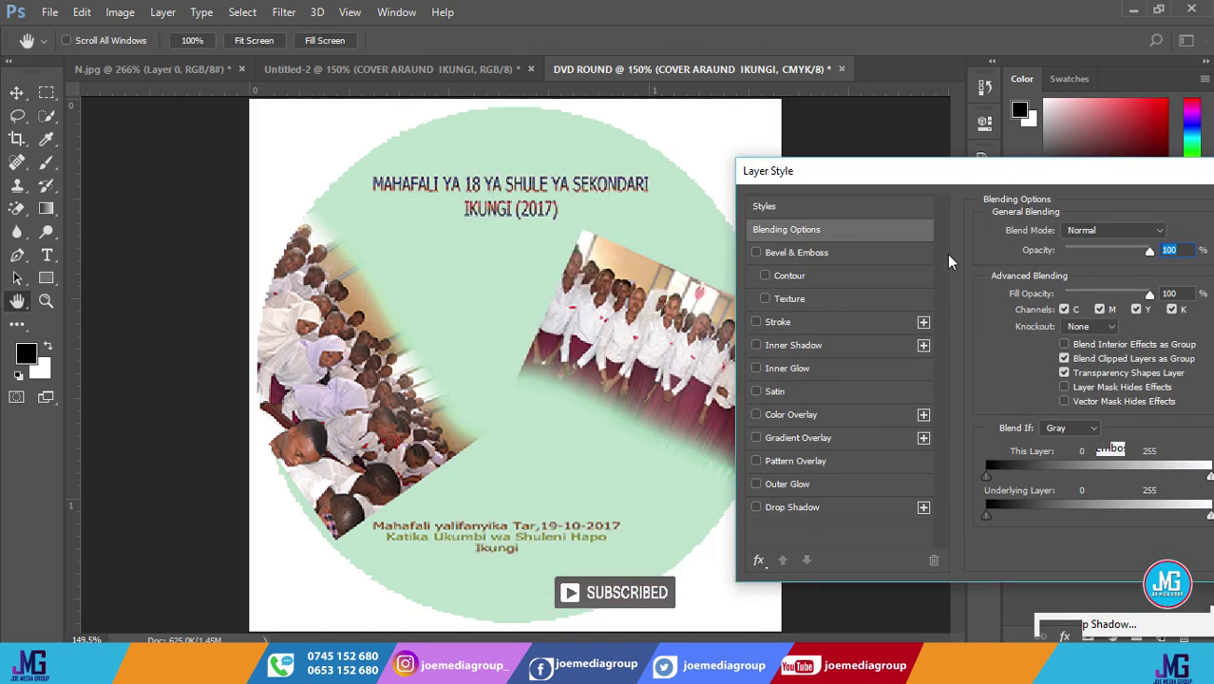
pyautogui.click(874, 319)
pyautogui.moveTo(1051, 232); pyautogui.dragTo(1053, 231)
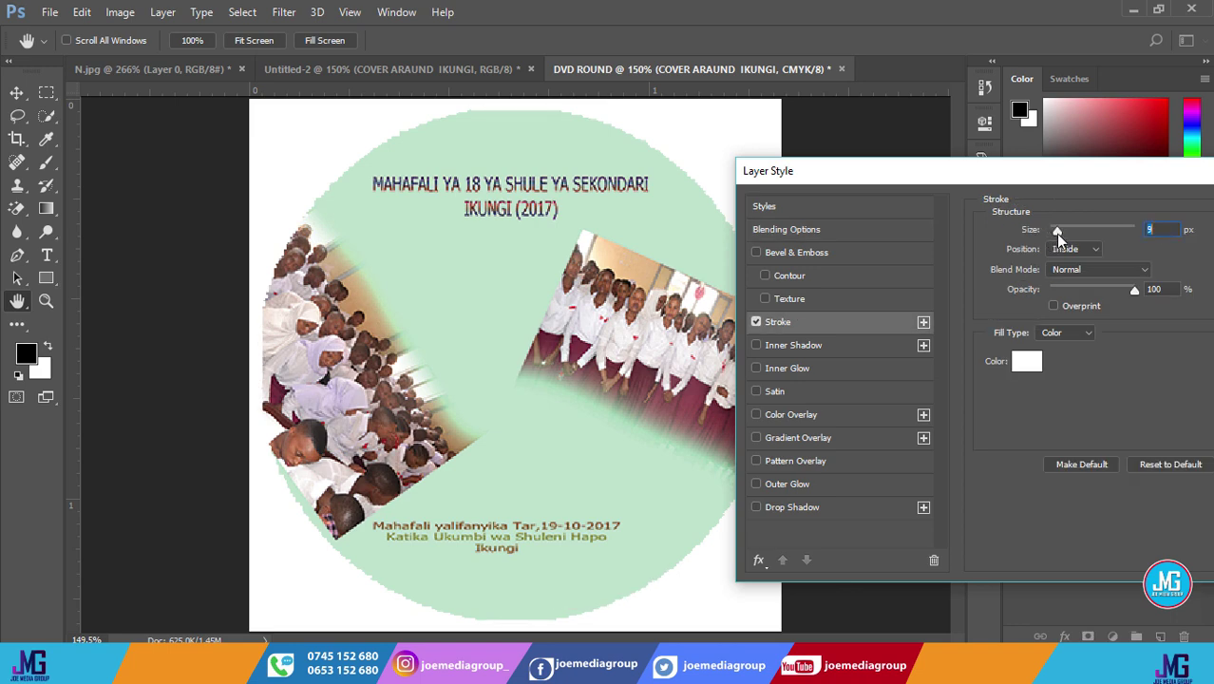
pyautogui.moveTo(1046, 234)
pyautogui.mouseDown()
pyautogui.moveTo(1089, 233)
pyautogui.moveTo(1055, 234)
pyautogui.mouseUp()
pyautogui.write('1')
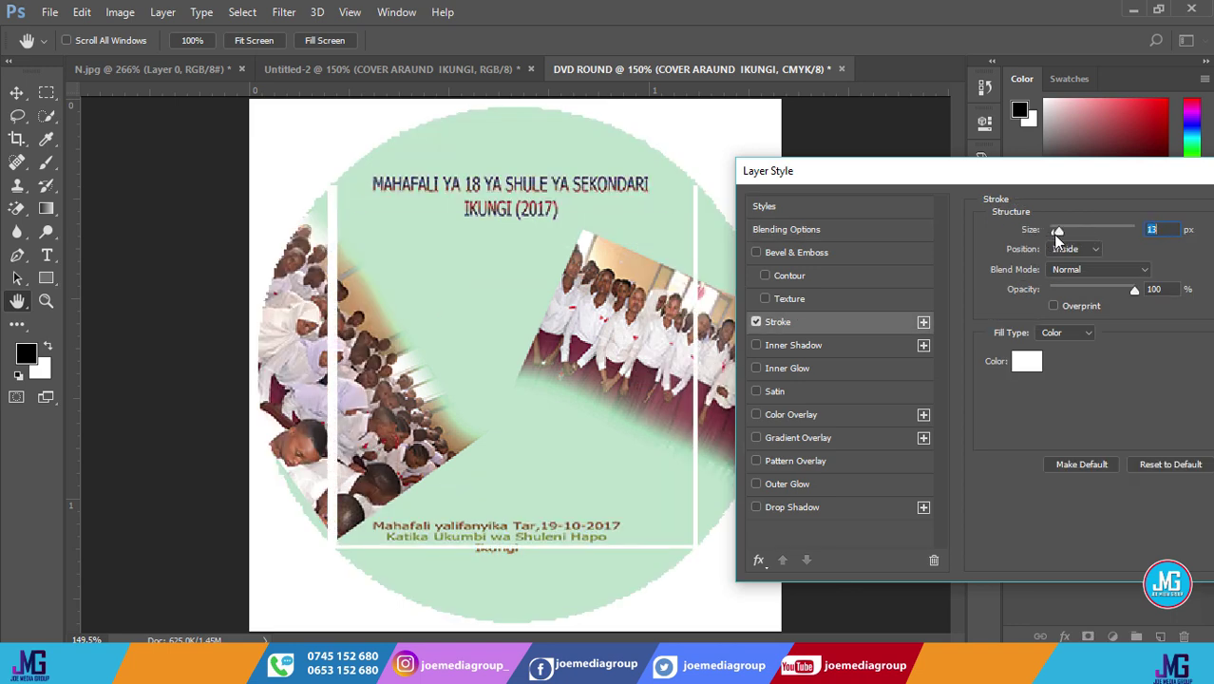
pyautogui.moveTo(1083, 173)
pyautogui.mouseDown()
pyautogui.moveTo(1175, 190)
pyautogui.moveTo(978, 222)
pyautogui.mouseUp()
pyautogui.click(1023, 217)
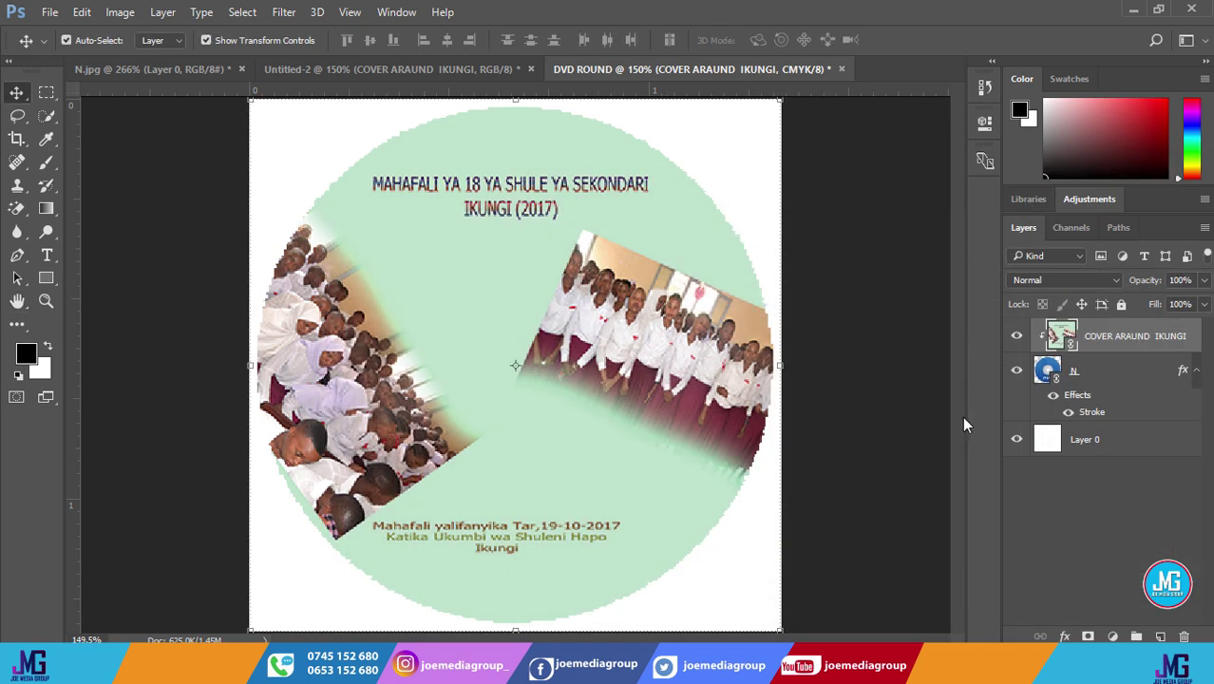
# - Browse the File, Window and Layer menus, then close them
pyautogui.click(36, 16)
pyautogui.hotkey('alt', 'w')
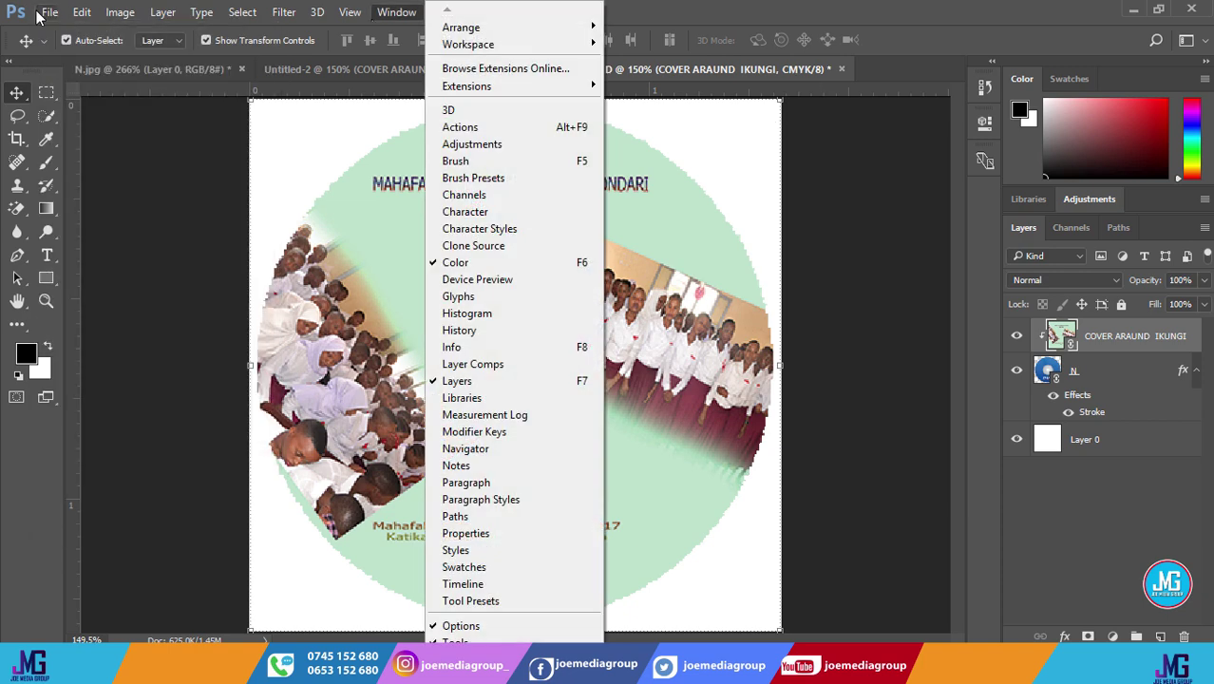
pyautogui.press('Escape')
pyautogui.hotkey('alt', 'l')
pyautogui.click(50, 11)
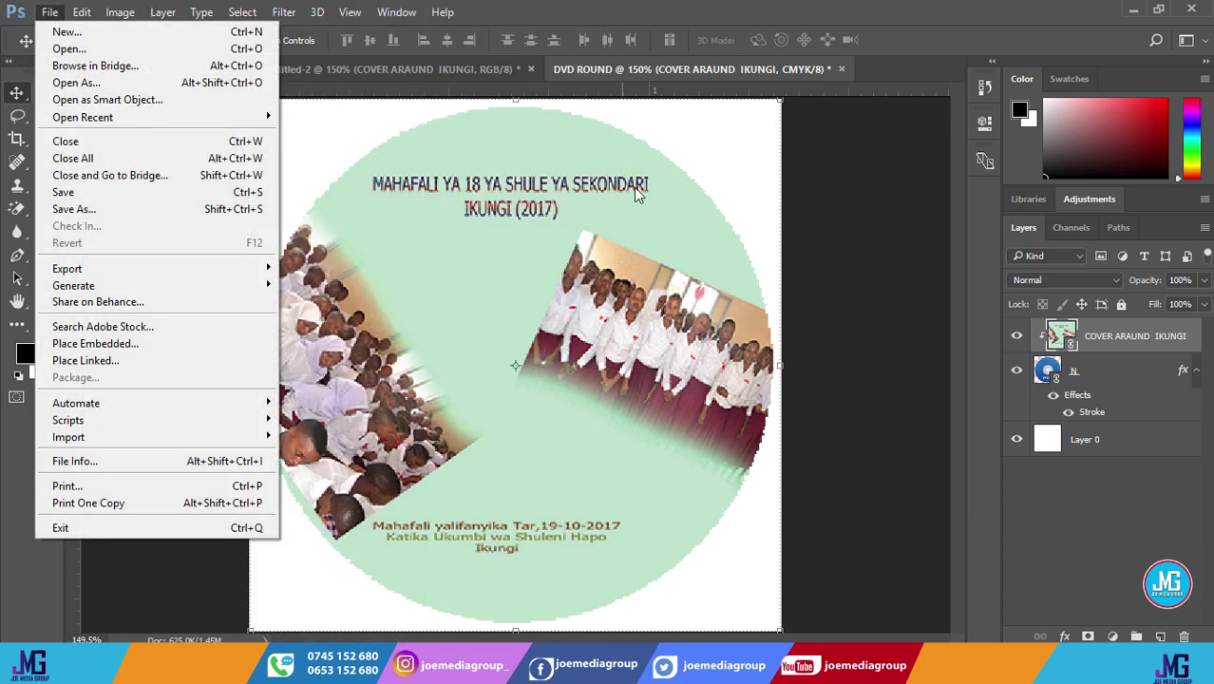
pyautogui.click(871, 299)
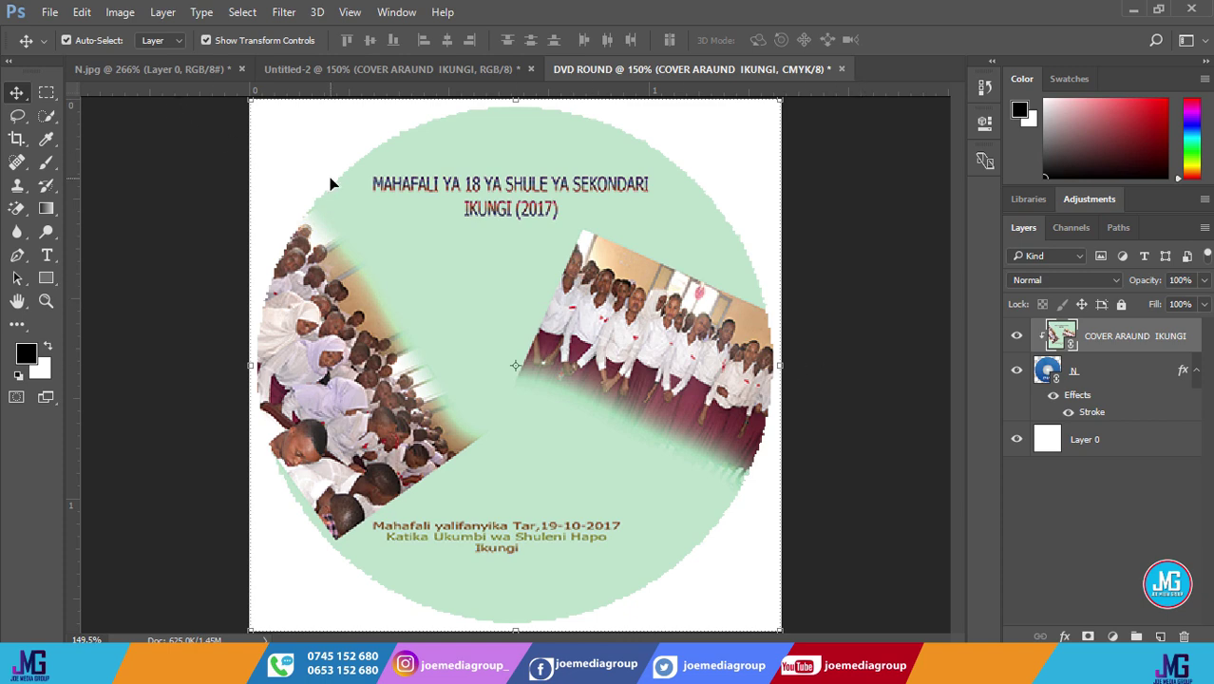
# - Start a Save As of the label, then cancel it
pyautogui.click(48, 16)
pyautogui.click(107, 211)
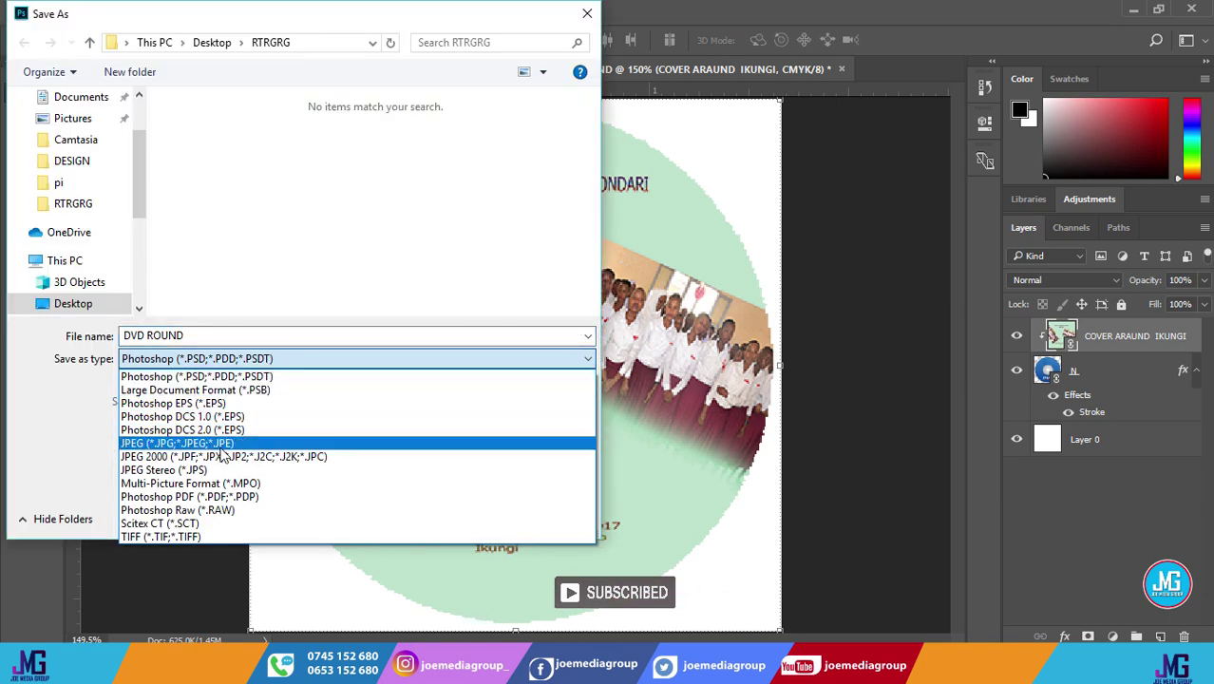
pyautogui.click(587, 13)
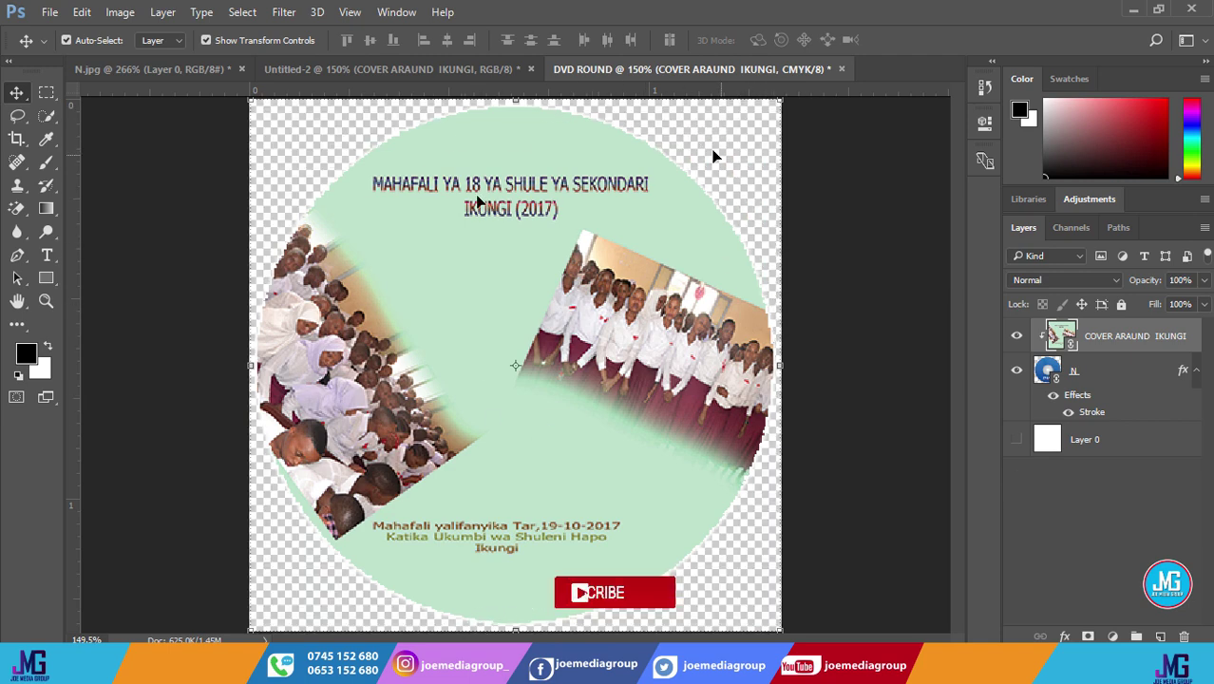
# - Dismiss the File menu and group the label's layers into Group 1 with Ctrl+G
pyautogui.click(49, 13)
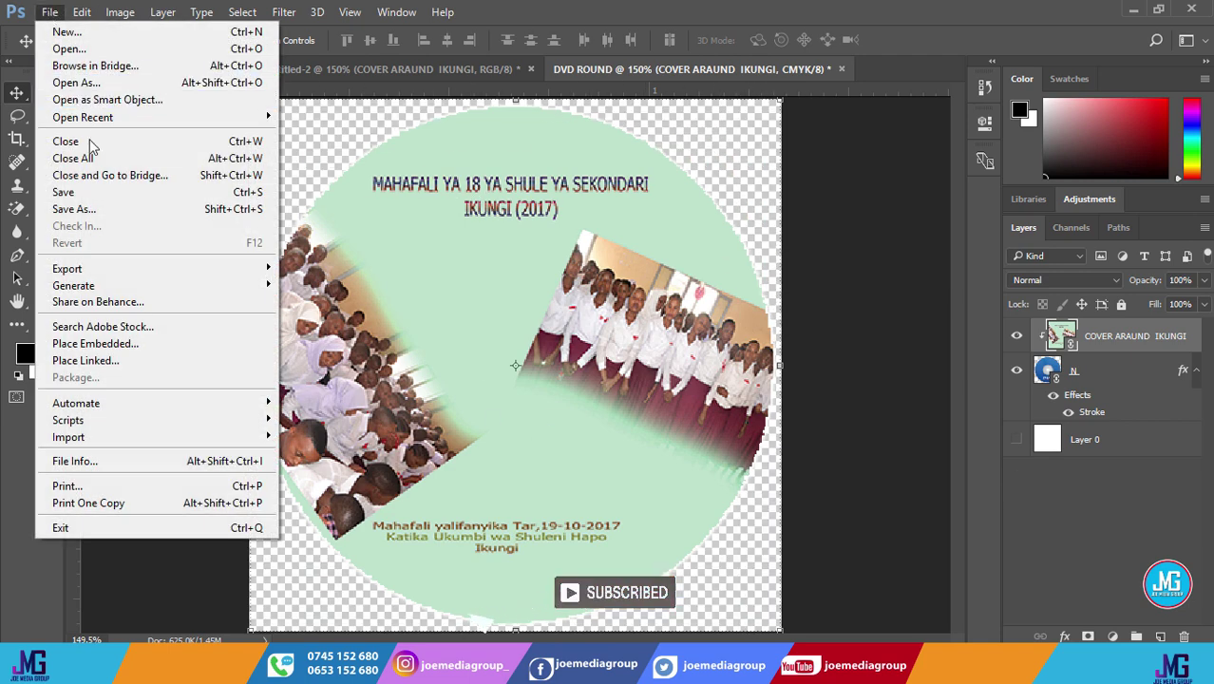
pyautogui.press('Escape')
pyautogui.hotkey('ctrl', 'g')
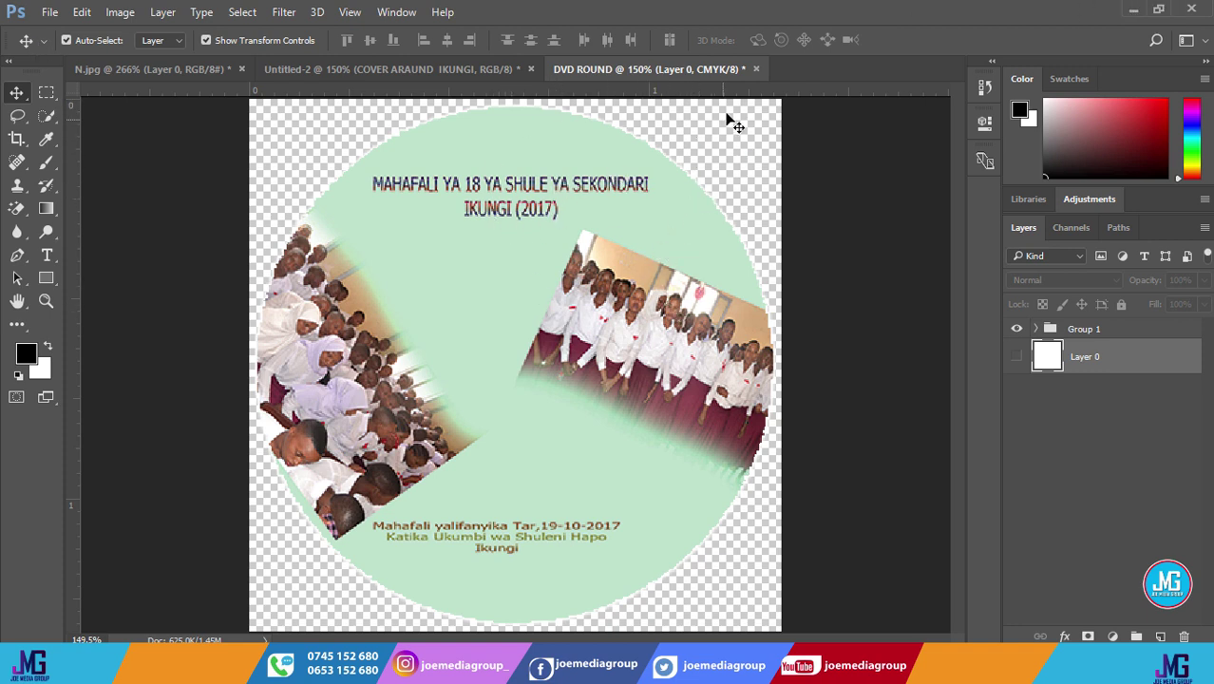
# - Minimize Photoshop, close the RTRGRG folder and refresh the desktop several times
pyautogui.click(1134, 10)
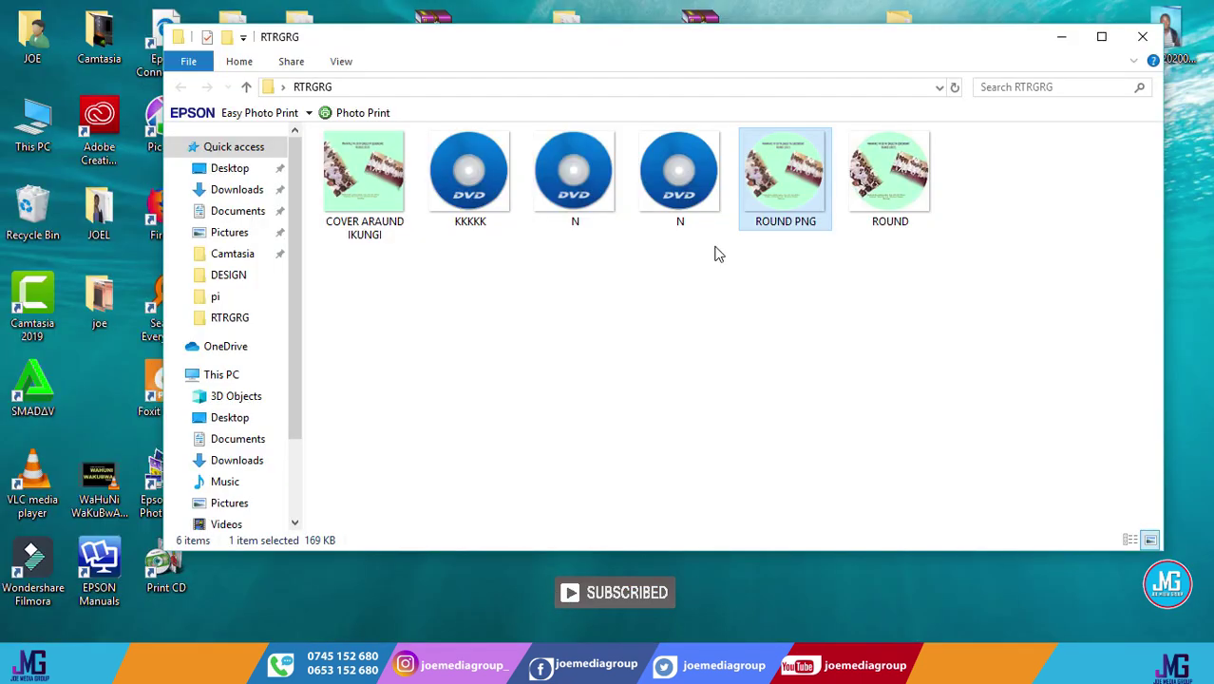
pyautogui.click(1142, 36)
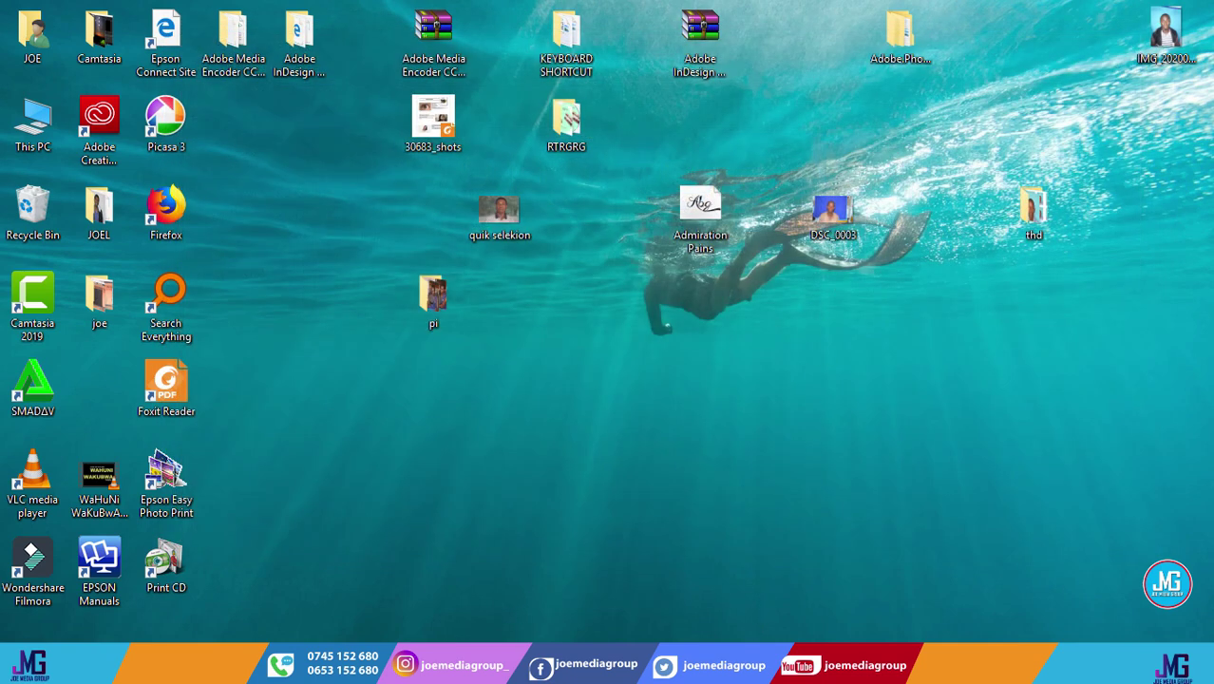
pyautogui.rightClick(538, 294)
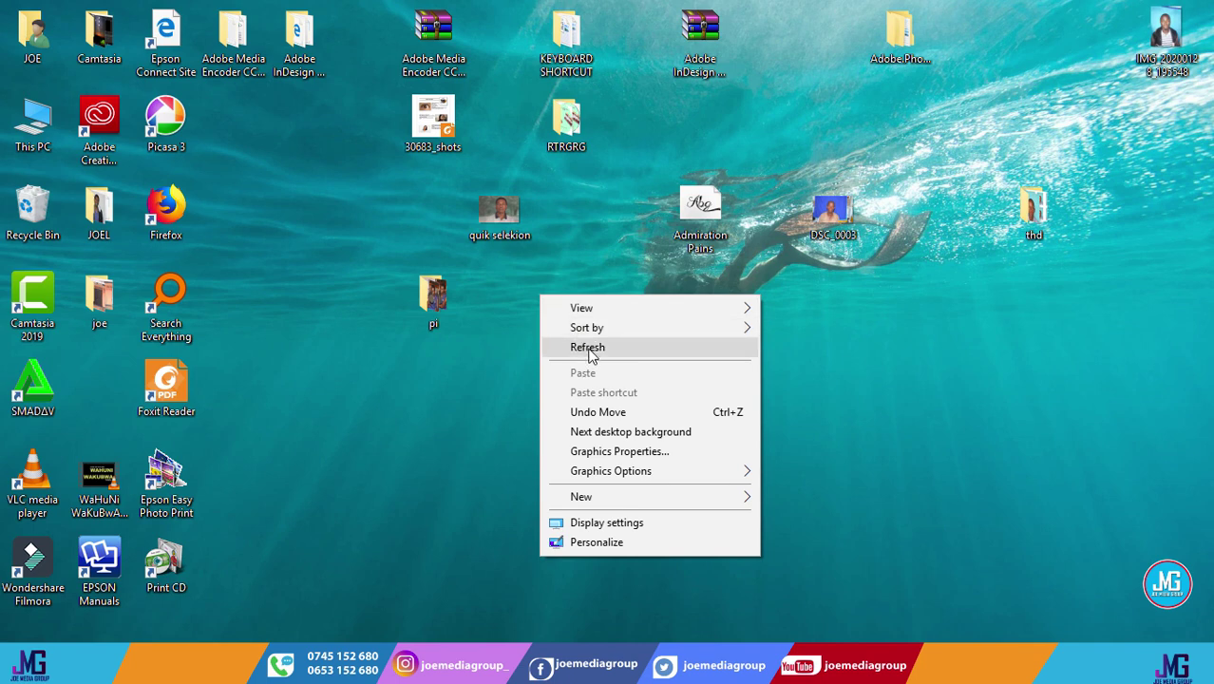
pyautogui.click(555, 347)
pyautogui.rightClick(539, 293)
pyautogui.click(599, 334)
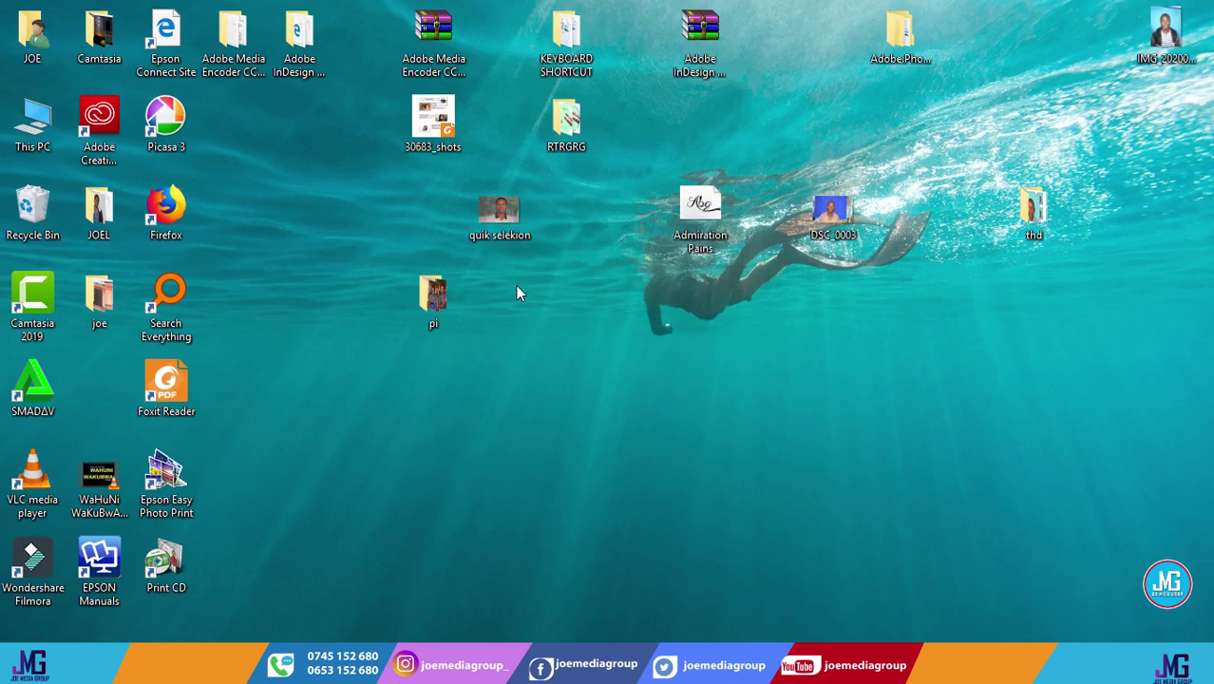
pyautogui.rightClick(510, 274)
pyautogui.click(558, 324)
pyautogui.rightClick(539, 282)
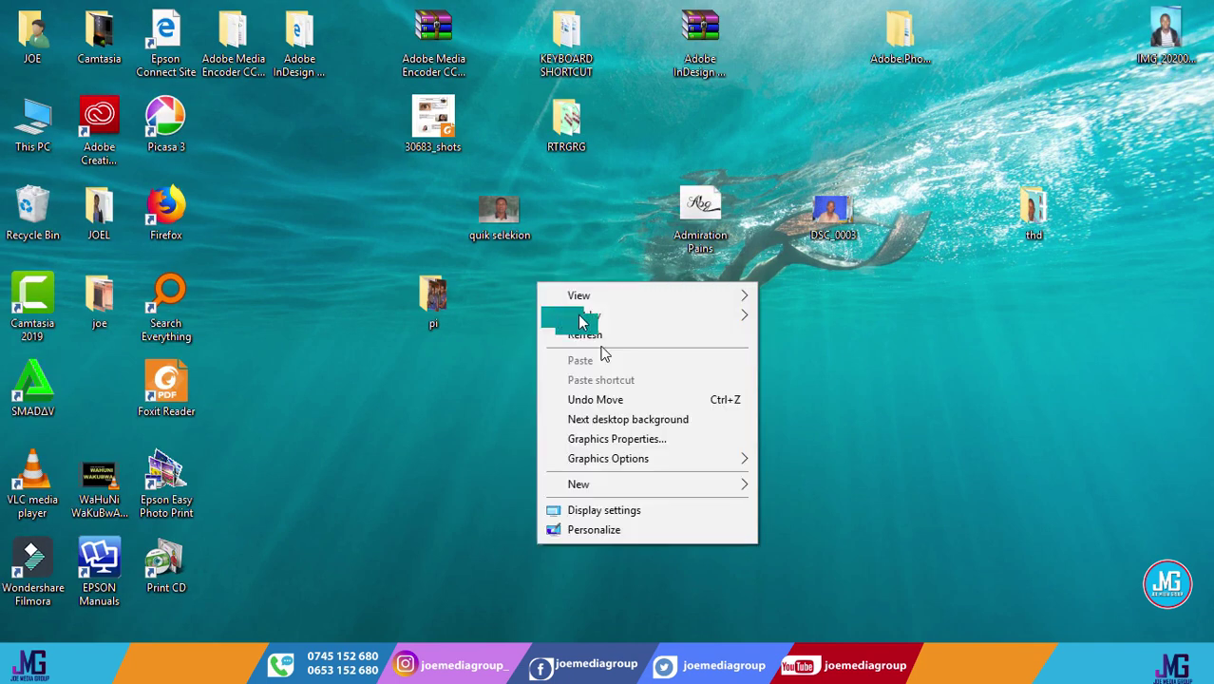